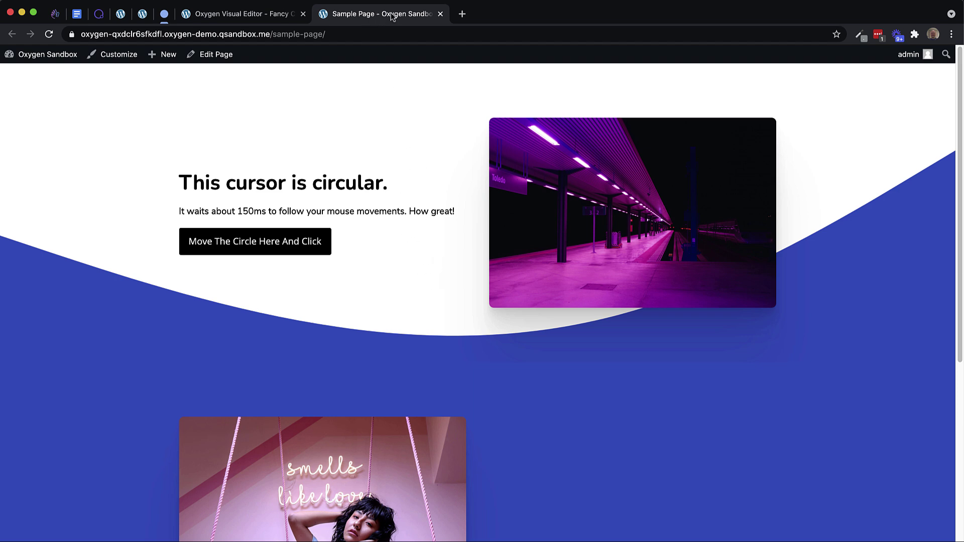
# Close the Sample Page tab to return to the Fancy Cursor page's visual editor.
pyautogui.click(441, 14)
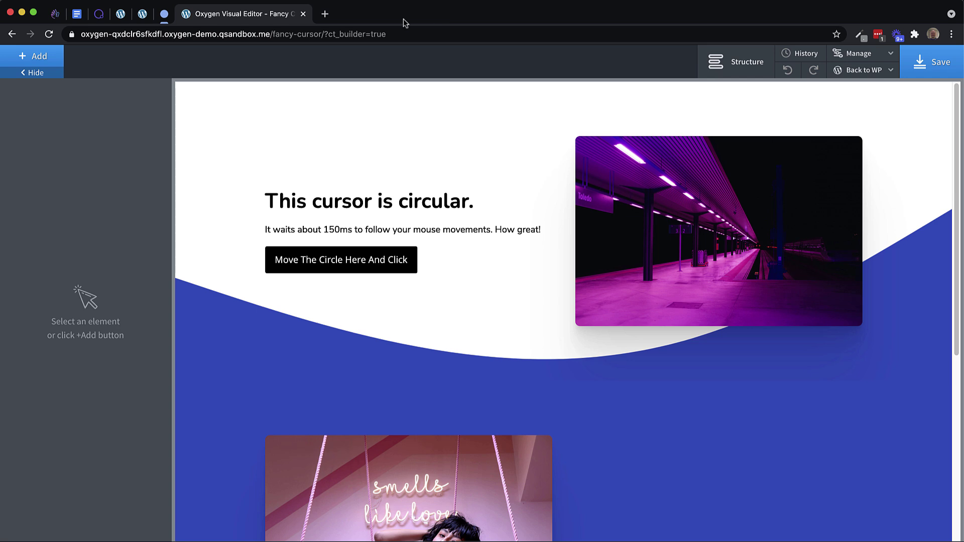
# Add a new Div and move it above Section (#5) in the structure tree.
pyautogui.click(34, 57)
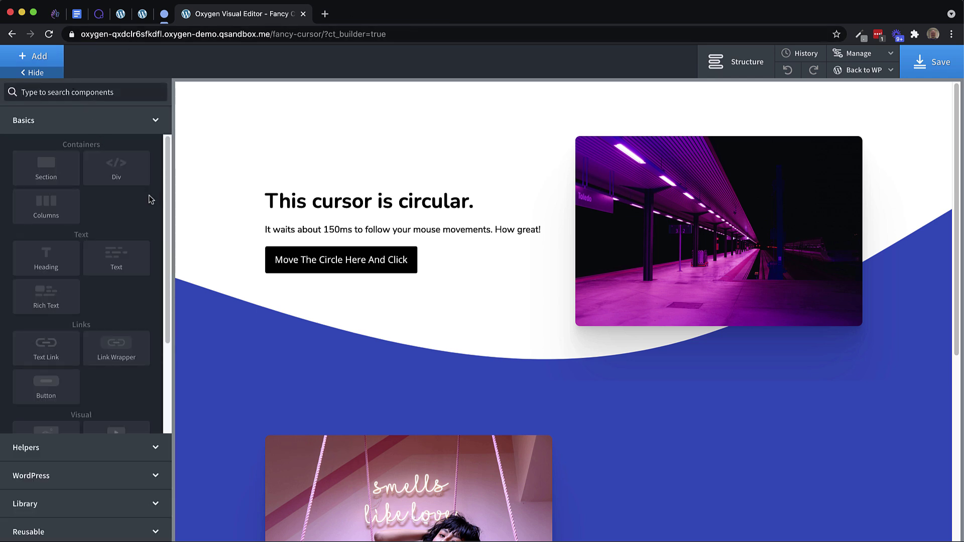
pyautogui.click(121, 167)
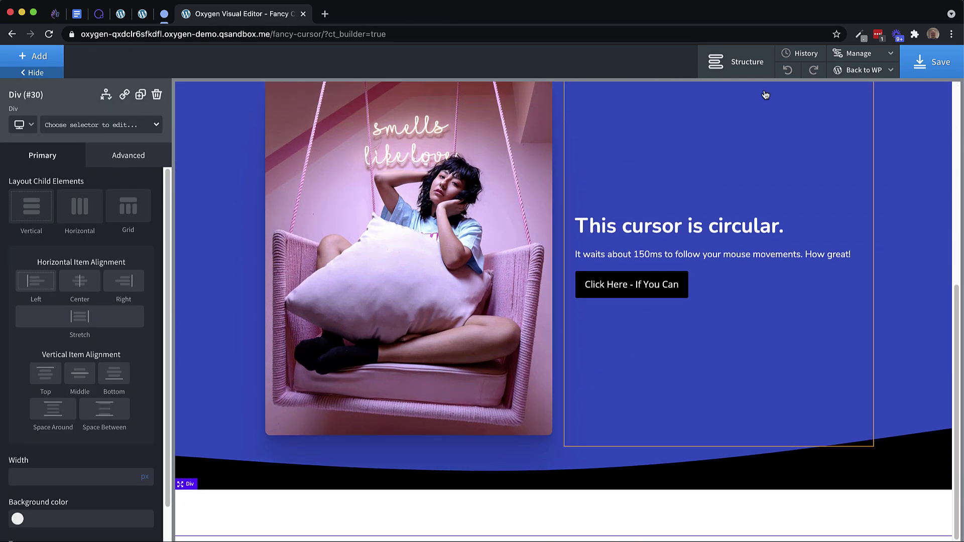
pyautogui.click(738, 62)
pyautogui.moveTo(855, 195); pyautogui.dragTo(852, 156)
pyautogui.click(802, 174)
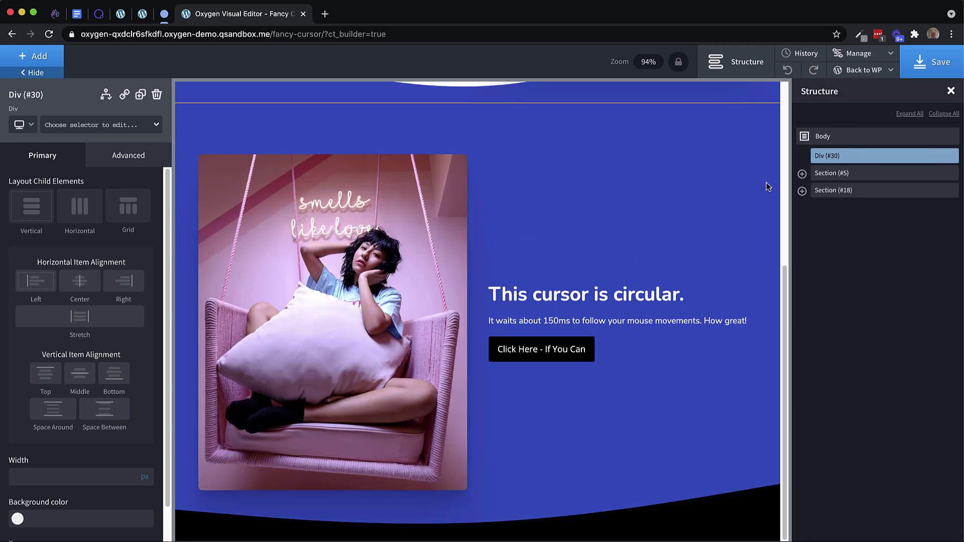
pyautogui.click(951, 91)
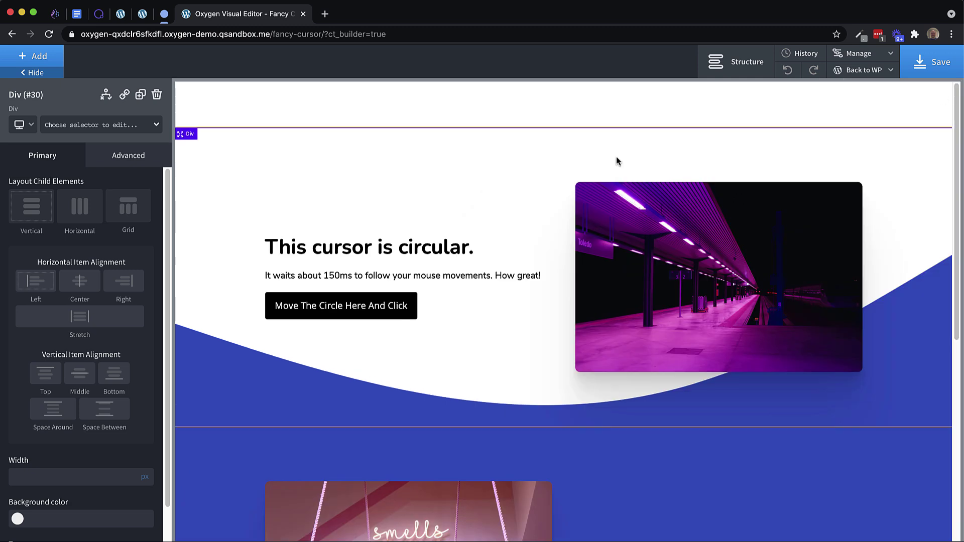
# Give the new div the class custom-cursor.
pyautogui.click(89, 129)
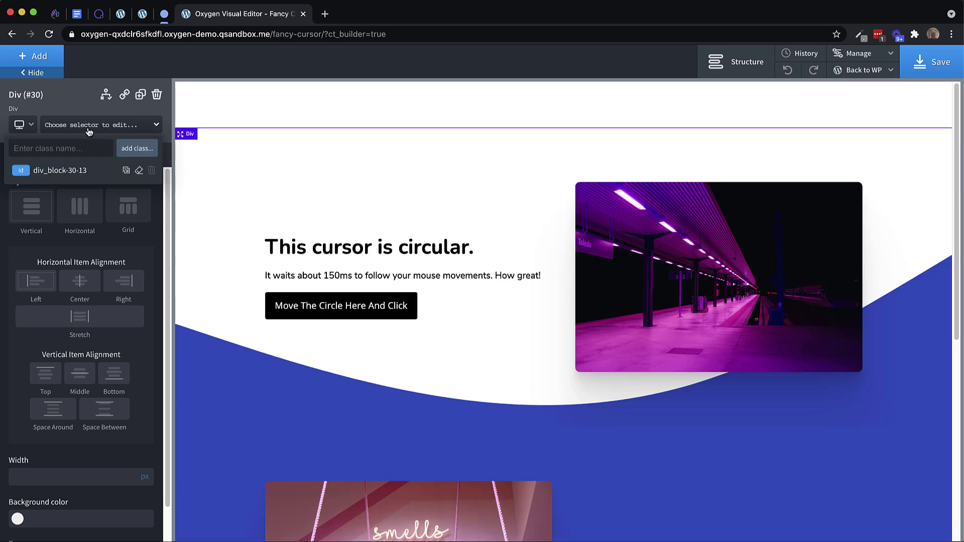
pyautogui.write('custom-cursor')
pyautogui.click(130, 151)
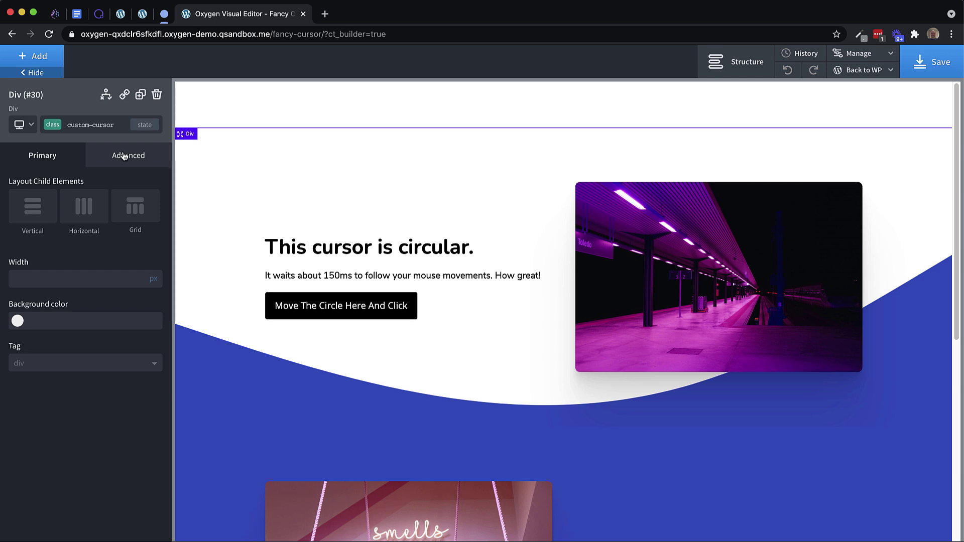
# Add custom CSS 'min-width: 0px !important;' and 'min-height: 0px !important;' to the div.
pyautogui.click(124, 157)
pyautogui.click(97, 361)
pyautogui.click(95, 356)
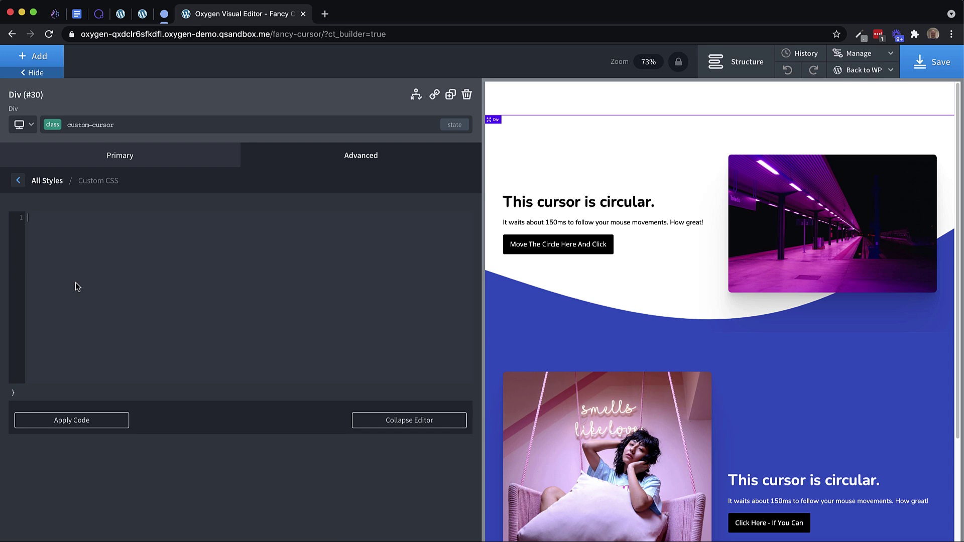
pyautogui.write('mi')
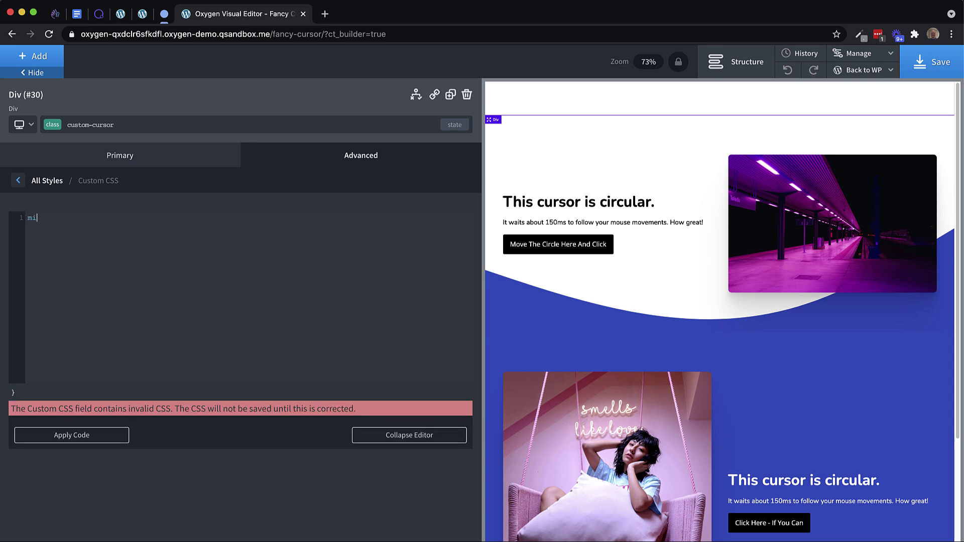
pyautogui.write('n-width: 0px !important;')
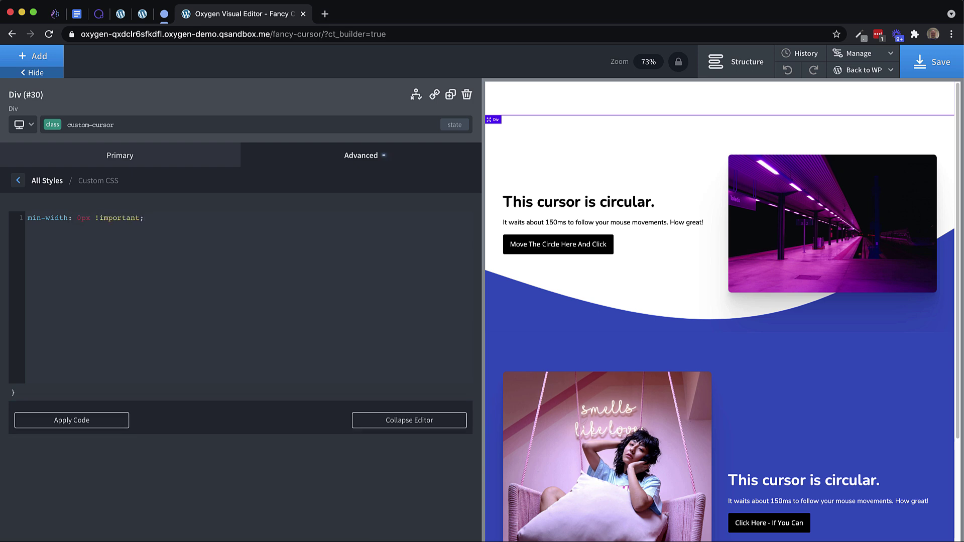
pyautogui.press('Return')
pyautogui.write('min-height: 0px !important;')
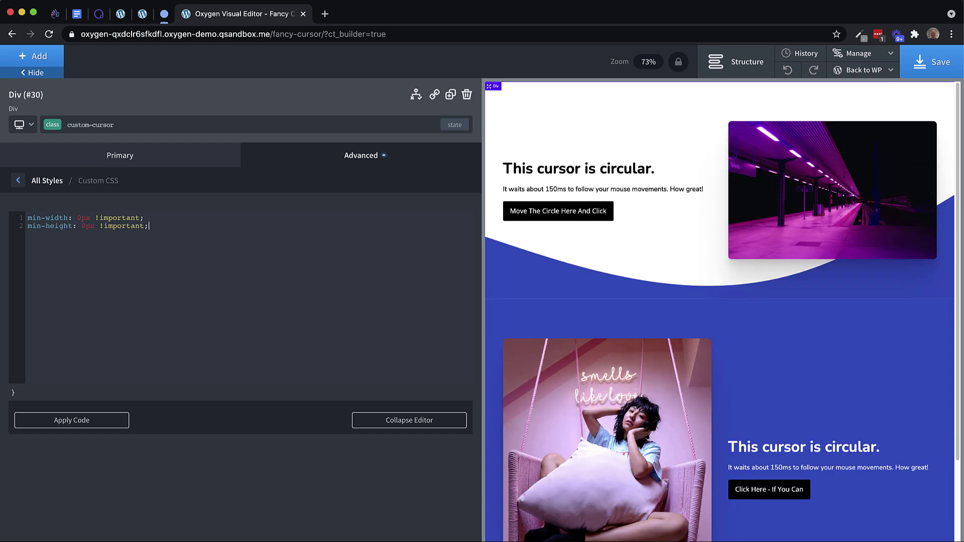
pyautogui.click(18, 181)
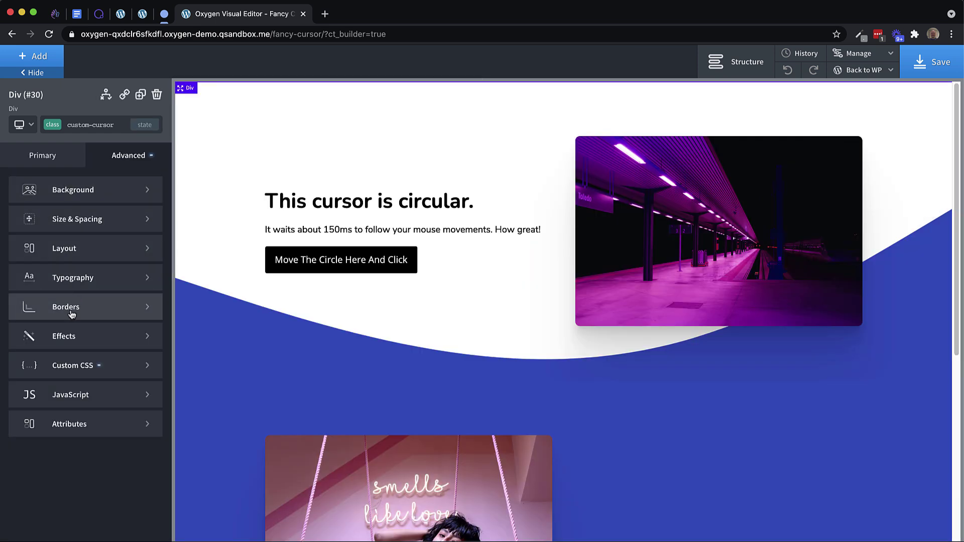
# Set the custom-cursor div's width and height to 48px in Size & Spacing.
pyautogui.click(93, 221)
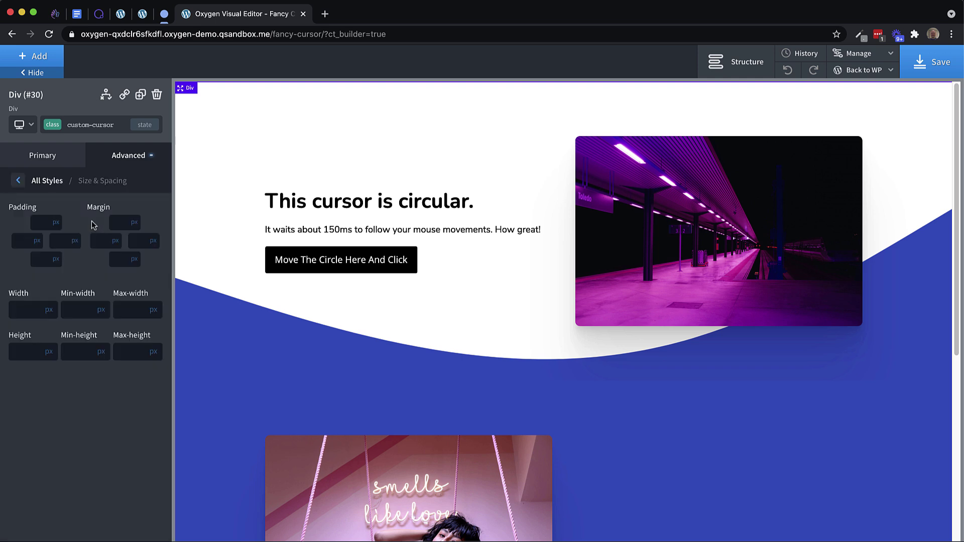
pyautogui.click(33, 308)
pyautogui.write('32')
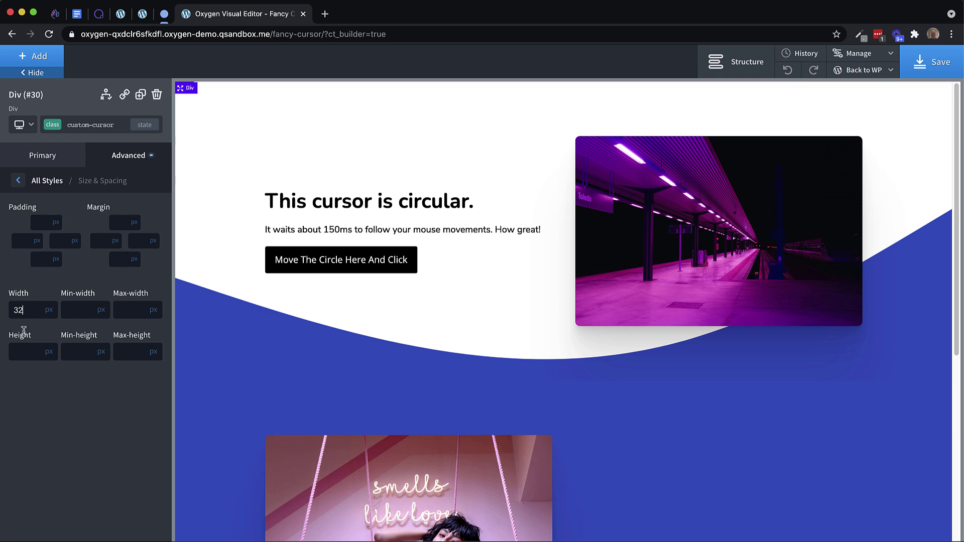
pyautogui.press('Tab')
pyautogui.write('32')
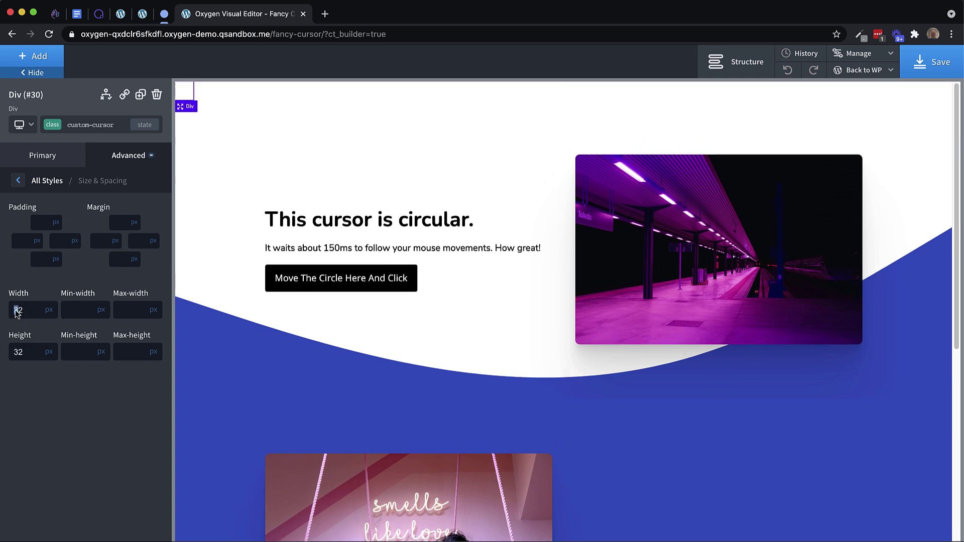
pyautogui.doubleClick(17, 308)
pyautogui.write('48')
pyautogui.doubleClick(18, 351)
pyautogui.write('48')
pyautogui.click(19, 182)
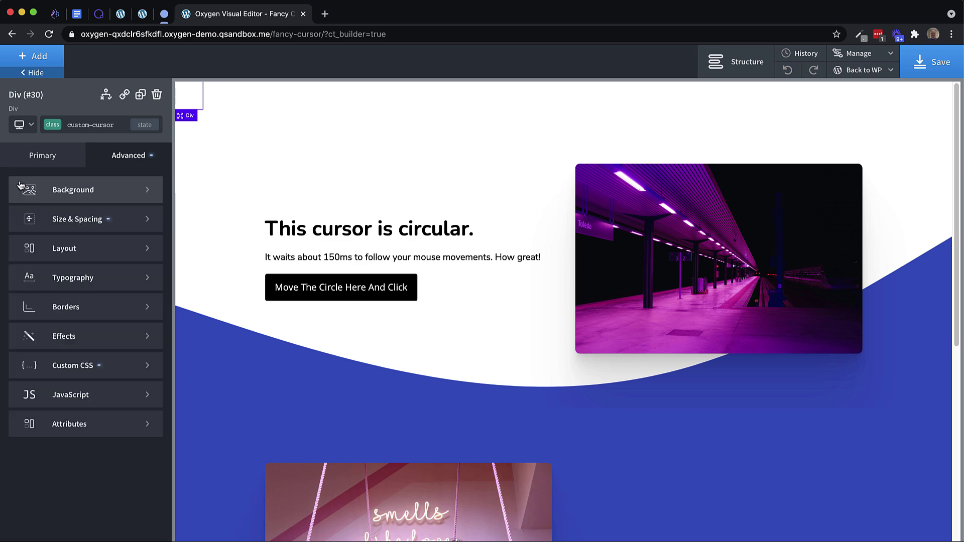
pyautogui.click(71, 307)
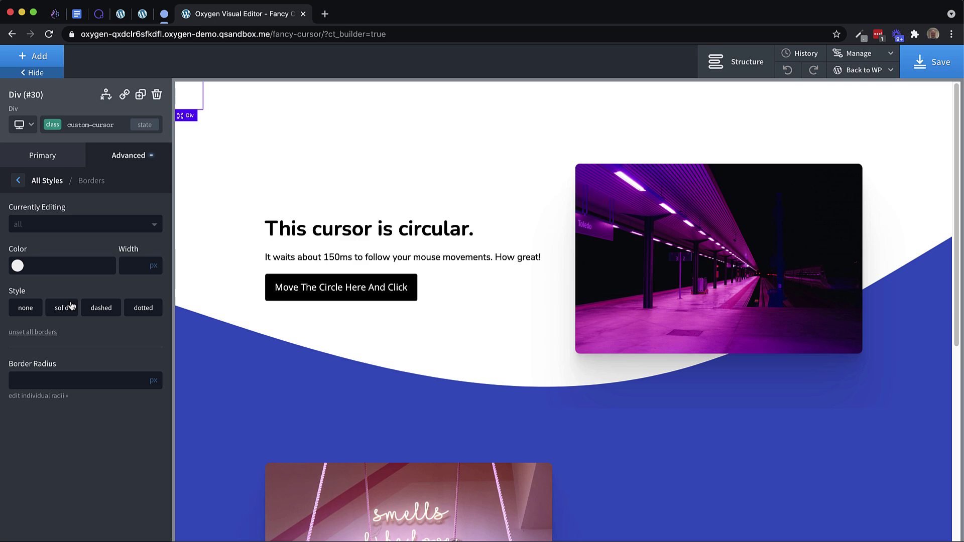
# Give the div a 2px solid #000000 border and a 50% border radius.
pyautogui.click(68, 307)
pyautogui.click(18, 267)
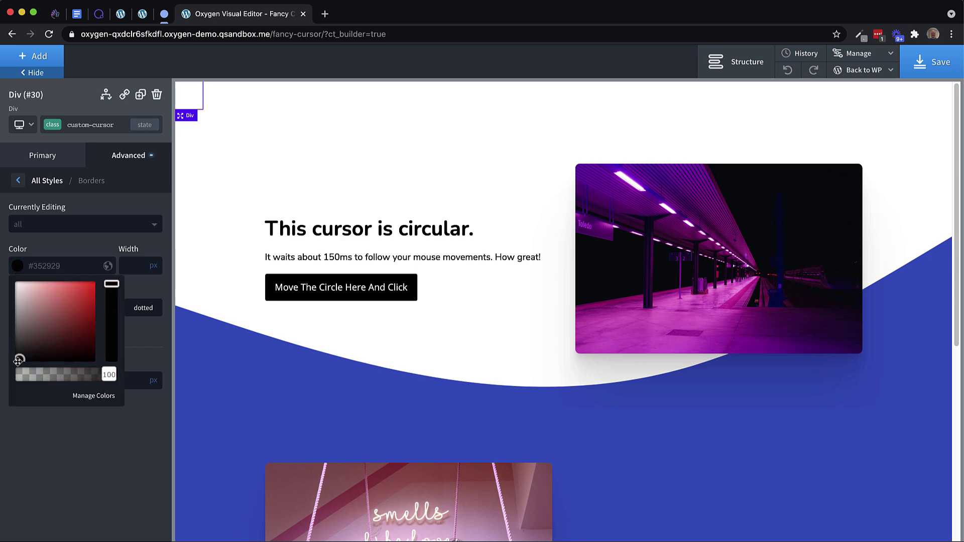
pyautogui.click(131, 267)
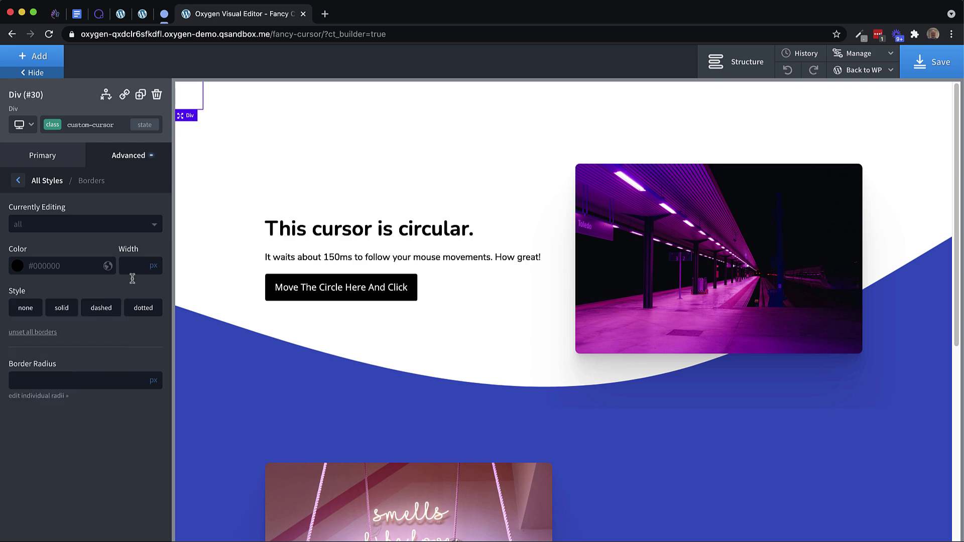
pyautogui.write('2')
pyautogui.click(62, 308)
pyautogui.click(38, 380)
pyautogui.write('50')
pyautogui.click(153, 380)
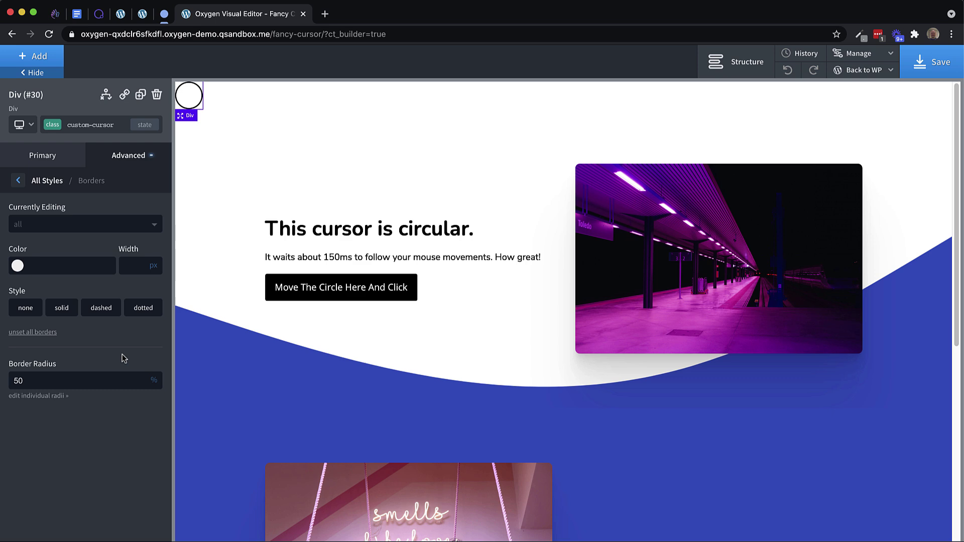
# Set the div's Layout position to absolute with Top 0 and Left 0.
pyautogui.click(127, 159)
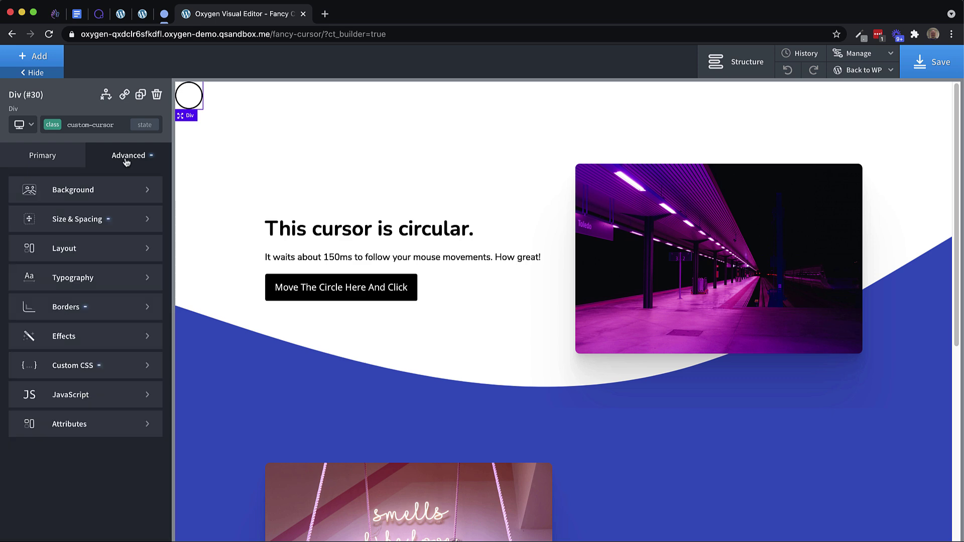
pyautogui.click(101, 249)
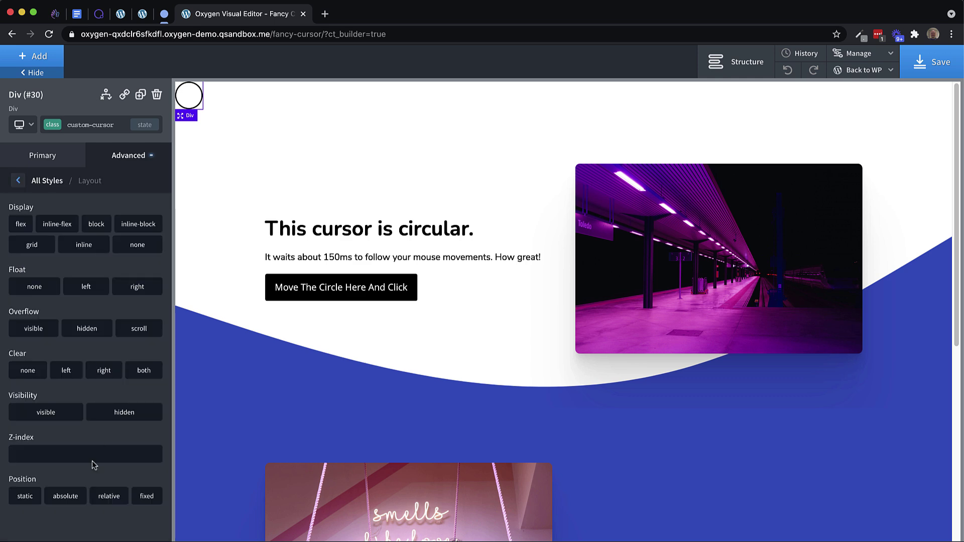
pyautogui.click(68, 496)
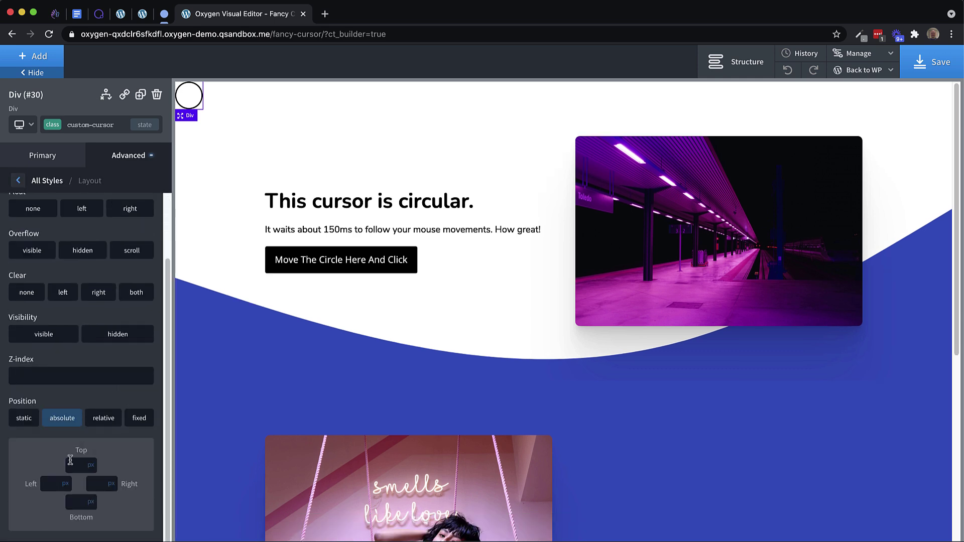
pyautogui.click(68, 468)
pyautogui.write('0')
pyautogui.click(47, 483)
pyautogui.write('0')
# Add a Code Block inside the custom-cursor div.
pyautogui.click(46, 56)
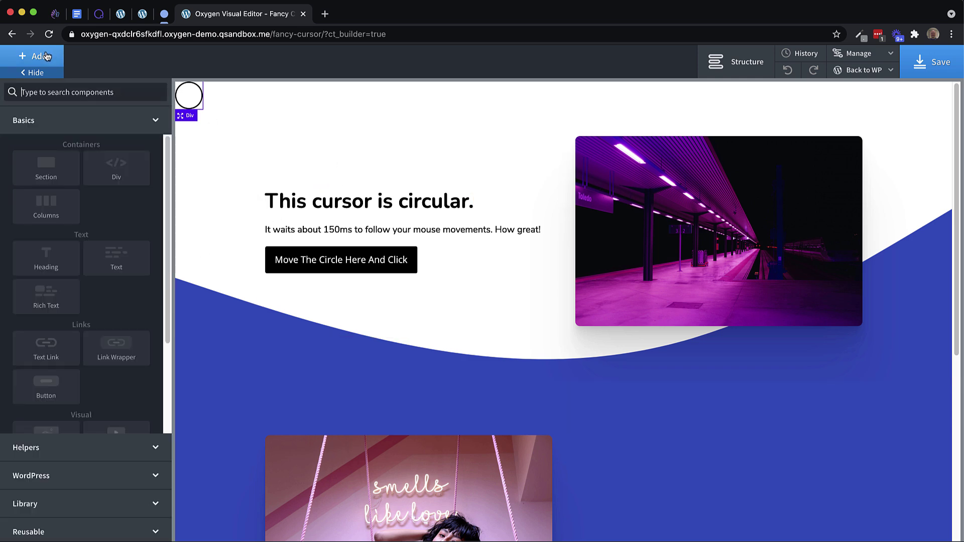
pyautogui.write('code')
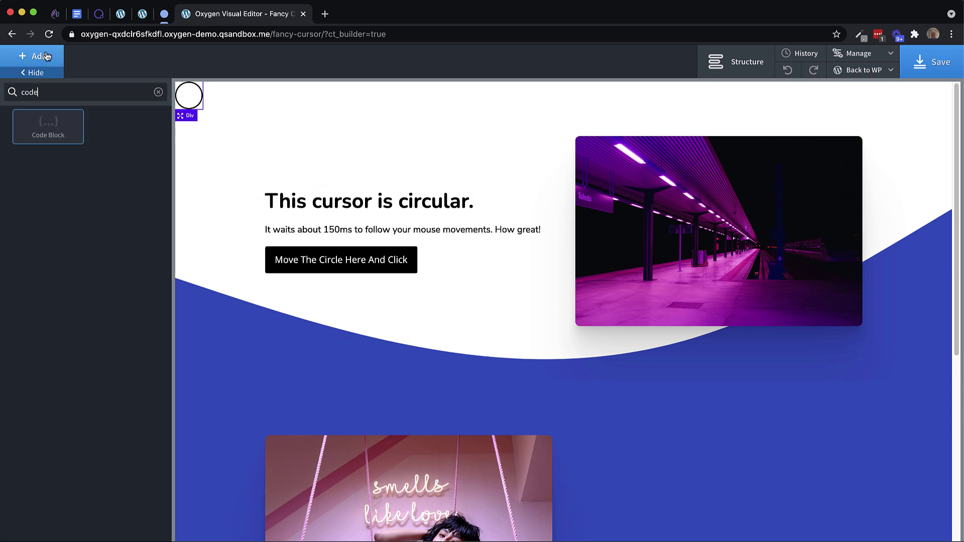
pyautogui.click(48, 132)
# Replace the code block's sample PHP & HTML with an empty <!-- --> comment.
pyautogui.click(76, 230)
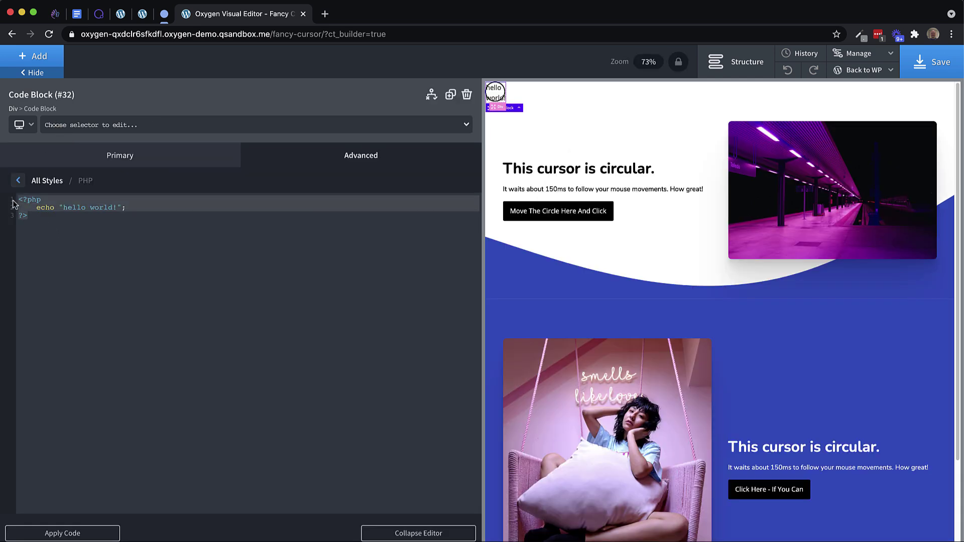
pyautogui.hotkey('ctrl', 'a')
pyautogui.write('<h')
pyautogui.write('-- -->')
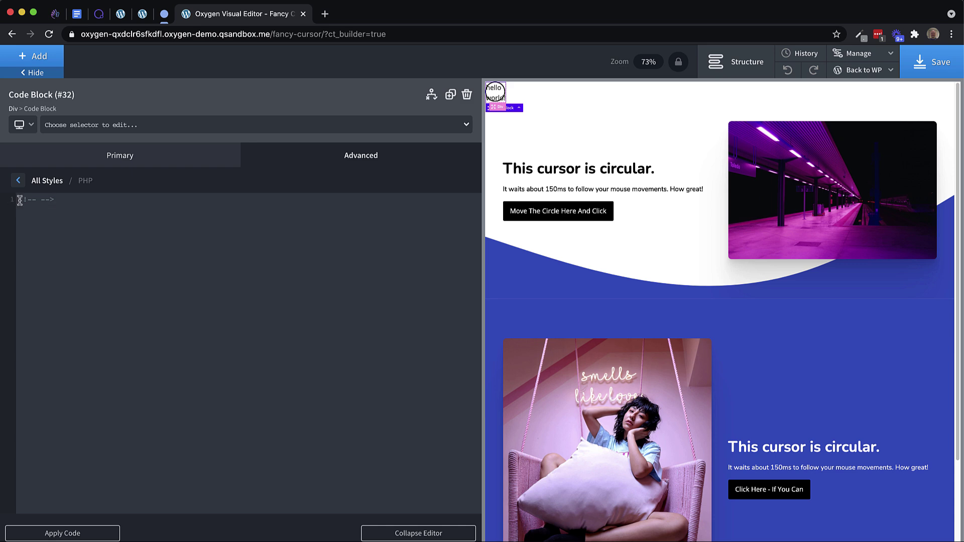
pyautogui.click(18, 180)
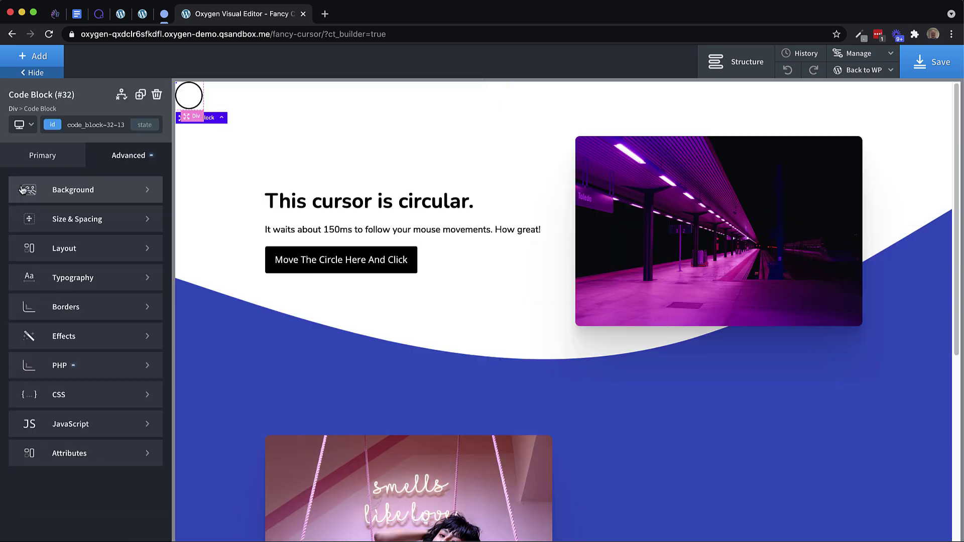
# Write window.addEventListener('mousemove', (e) => { }); in the code block's JavaScript.
pyautogui.click(89, 422)
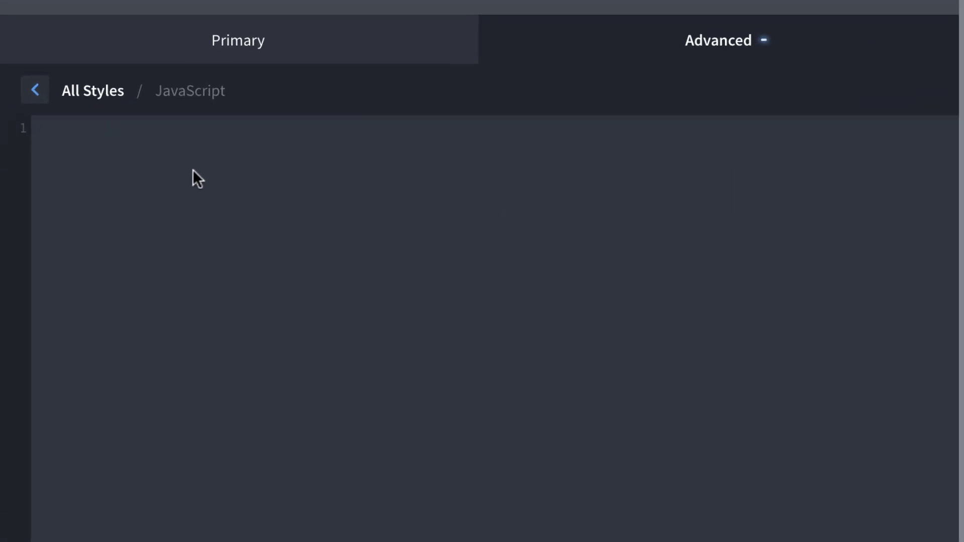
pyautogui.write('wn')
pyautogui.press('BackSpace')
pyautogui.write('indow.addEve')
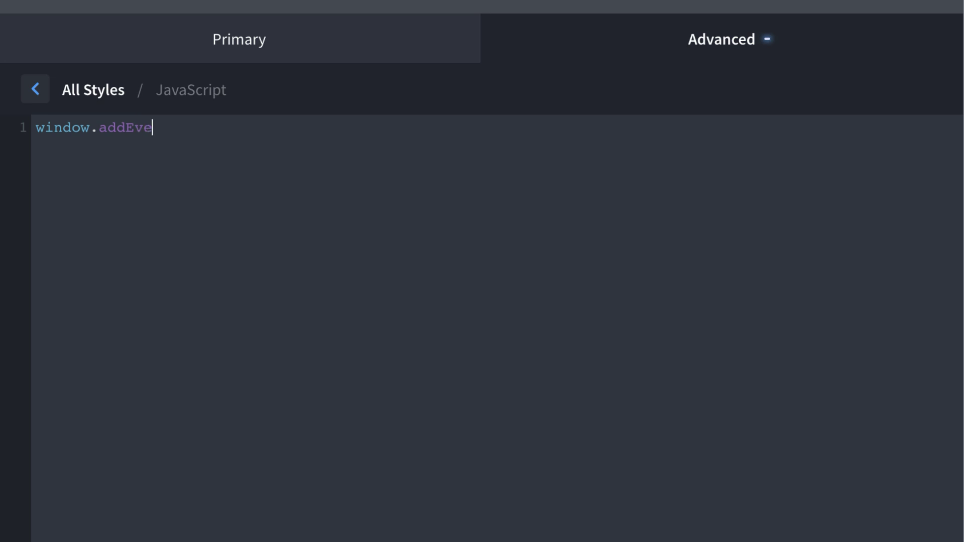
pyautogui.write("ntListener('")
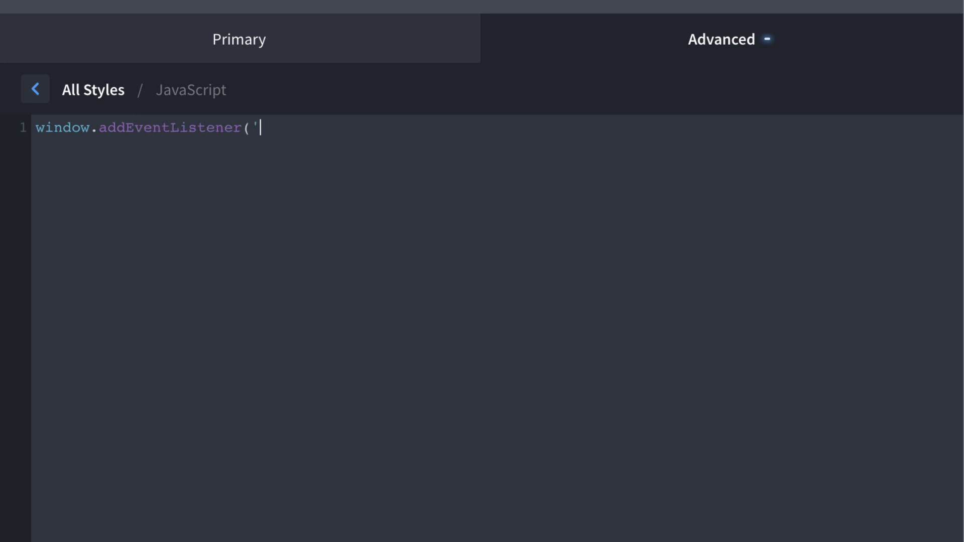
pyautogui.write("mousemove'")
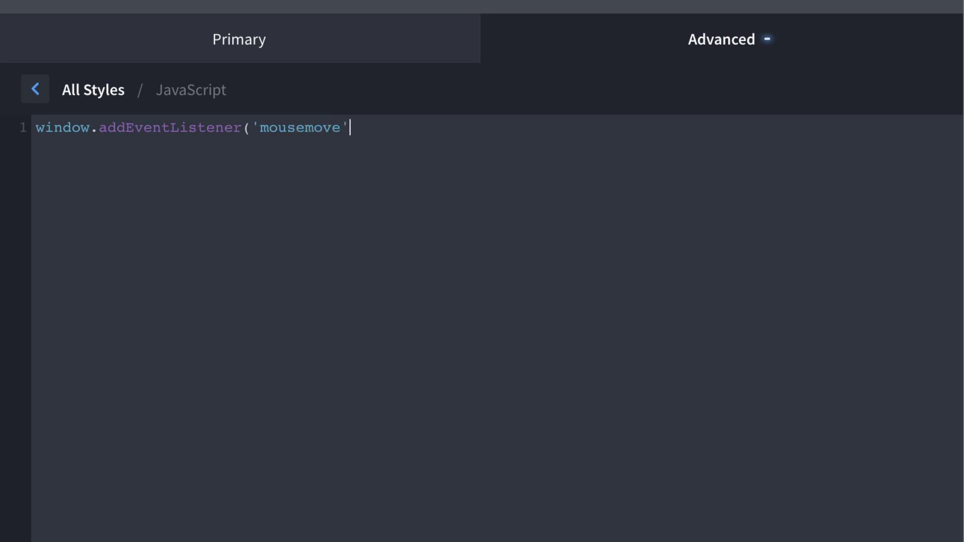
pyautogui.write(', (e')
pyautogui.press('BackSpace')
pyautogui.press('BackSpace')
pyautogui.press('BackSpace')
pyautogui.write('(e) => {')
pyautogui.write('})')
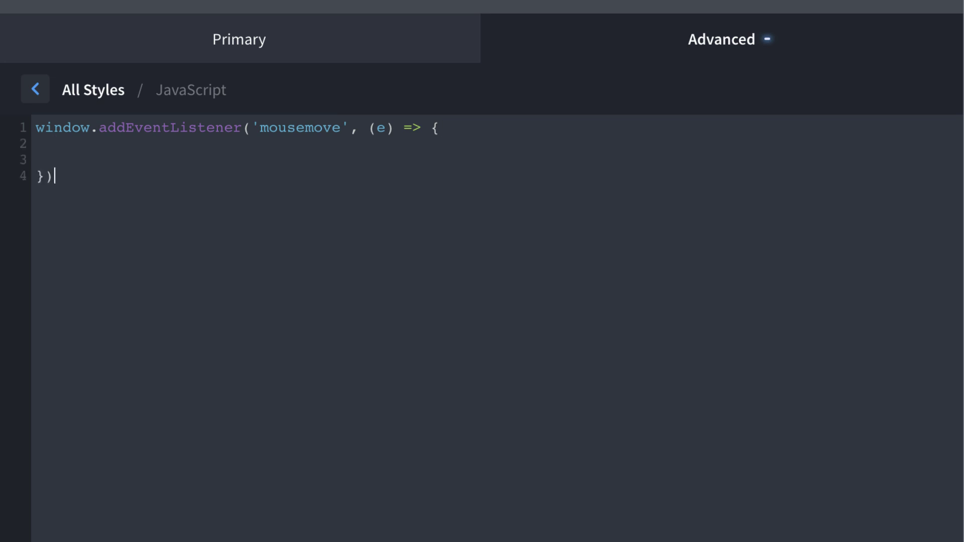
pyautogui.write(';')
pyautogui.press('Up')
pyautogui.press('Up')
pyautogui.press('Return')
# Add the if( window.angular ) { return; }; guard, then mouseX = e.pageX - 24 and mouseY = e.pageY - 24.
pyautogui.write('if( window.angular )')
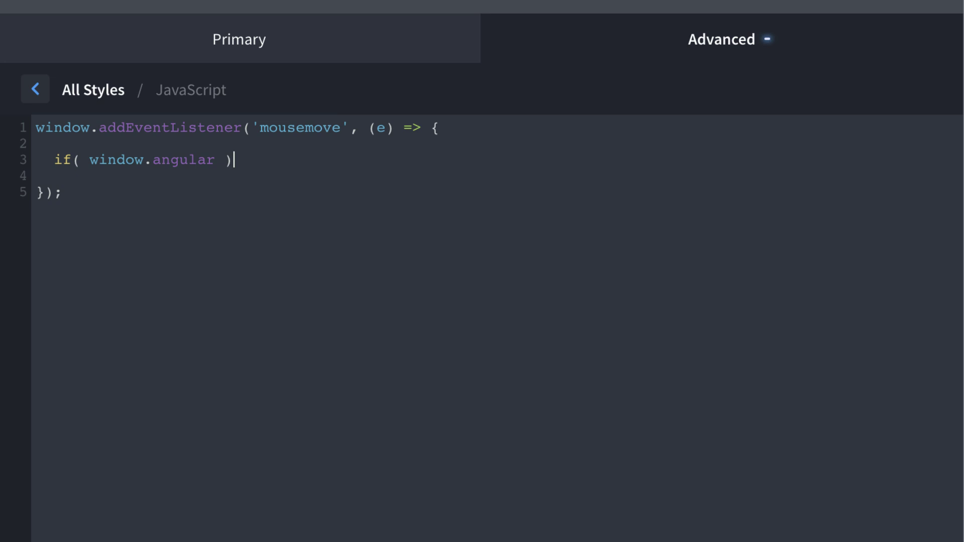
pyautogui.write(' { return; };')
pyautogui.press('Return')
pyautogui.press('Return')
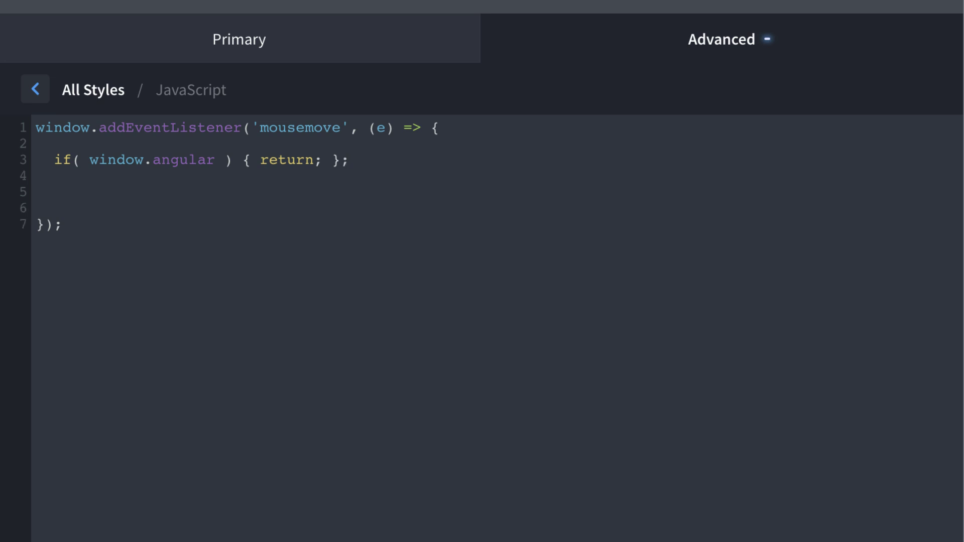
pyautogui.write('var mouseX =')
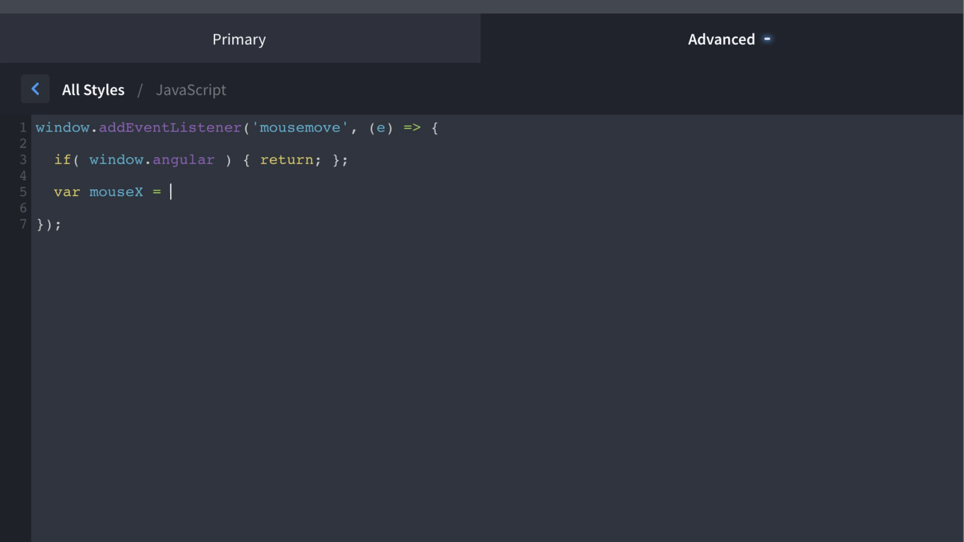
pyautogui.write(' e.')
pyautogui.click(386, 127)
pyautogui.click(203, 196)
pyautogui.write('pageX - 24;')
pyautogui.press('Return')
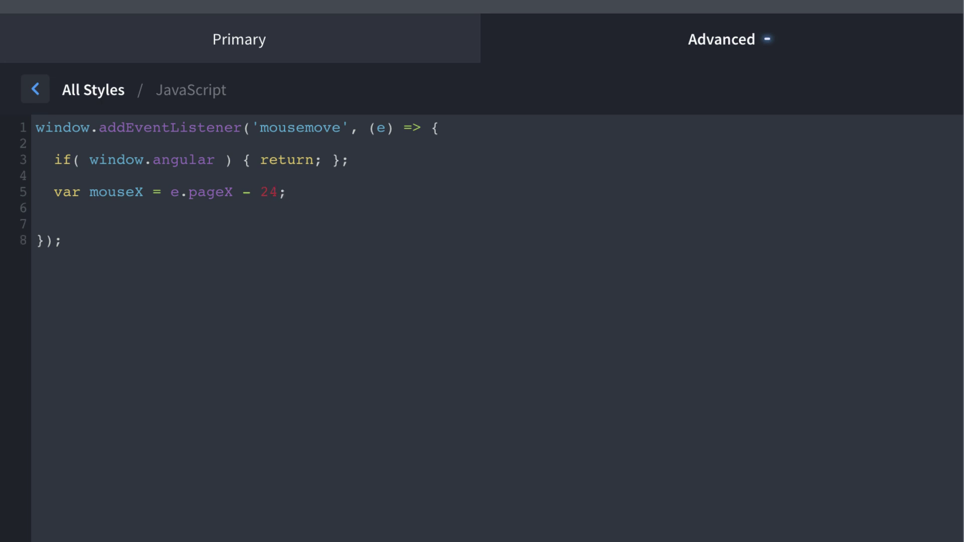
pyautogui.write('var mouseY = e.')
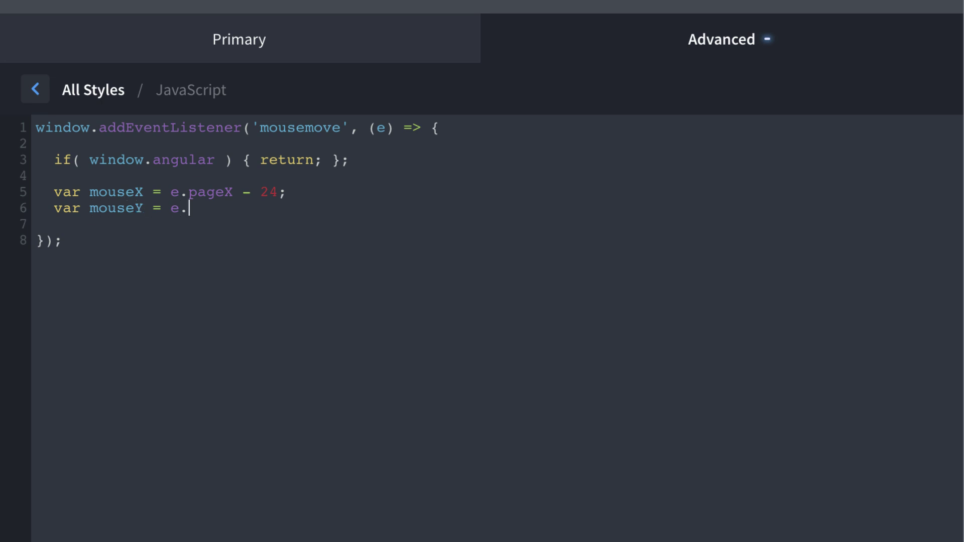
pyautogui.write('pageY - 24;')
# Add var cursor = document.querySelector('.cursor'); to the listener.
pyautogui.press('Return')
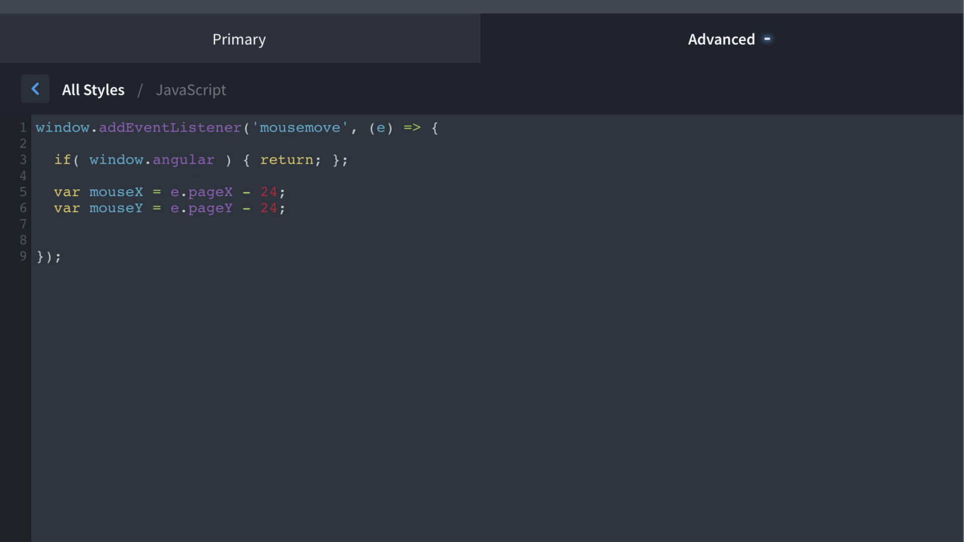
pyautogui.write('var cursor = do')
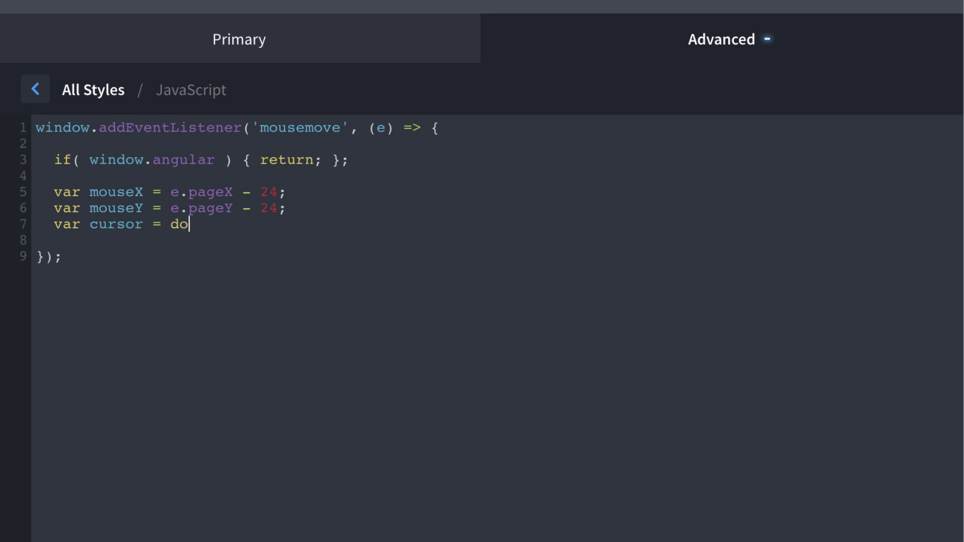
pyautogui.write('cument.querySe')
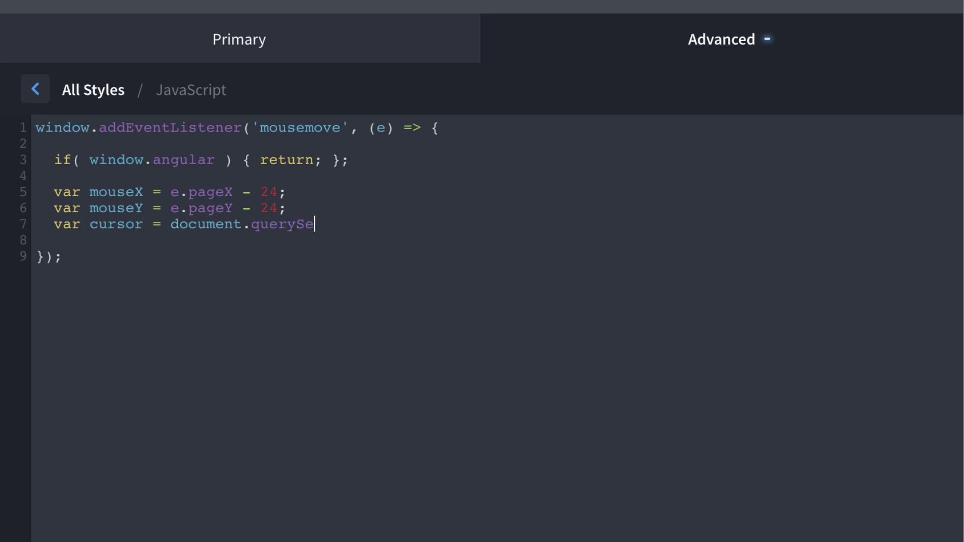
pyautogui.write("lector('.cursor');")
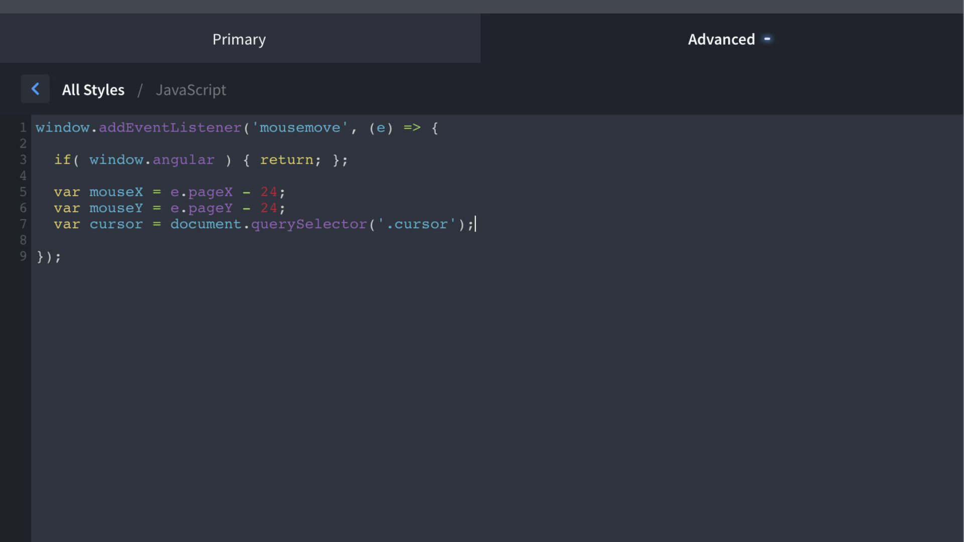
pyautogui.press('Return')
pyautogui.press('Return')
# Add a 100 ms setTimeout setting cursor.style.cssText to "transform: translate3D(".
pyautogui.write('setTimeout')
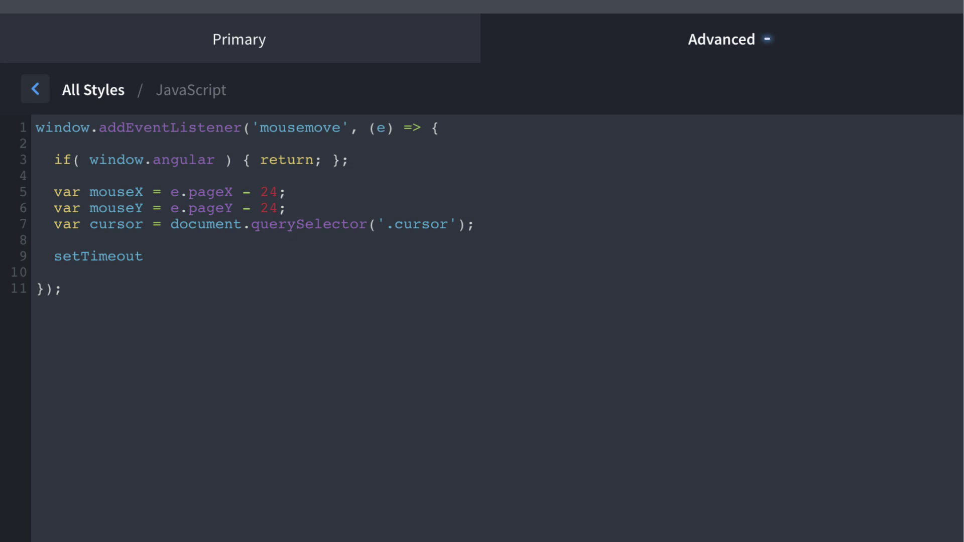
pyautogui.write('( functuion')
pyautogui.press('BackSpace')
pyautogui.press('BackSpace')
pyautogui.press('BackSpace')
pyautogui.write('ion() {')
pyautogui.press('Return')
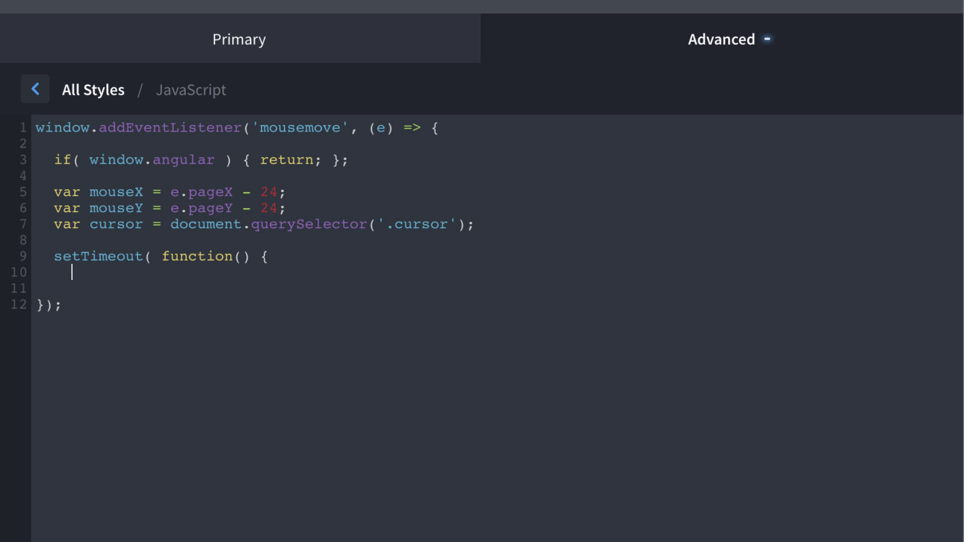
pyautogui.write('cursor.style.cssT')
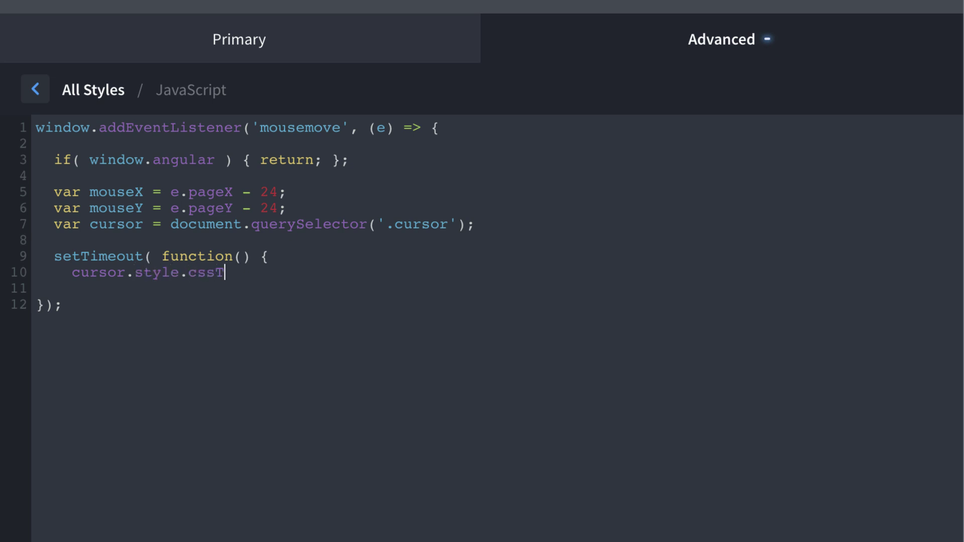
pyautogui.write('ext = ;')
pyautogui.press('Return')
pyautogui.write('}')
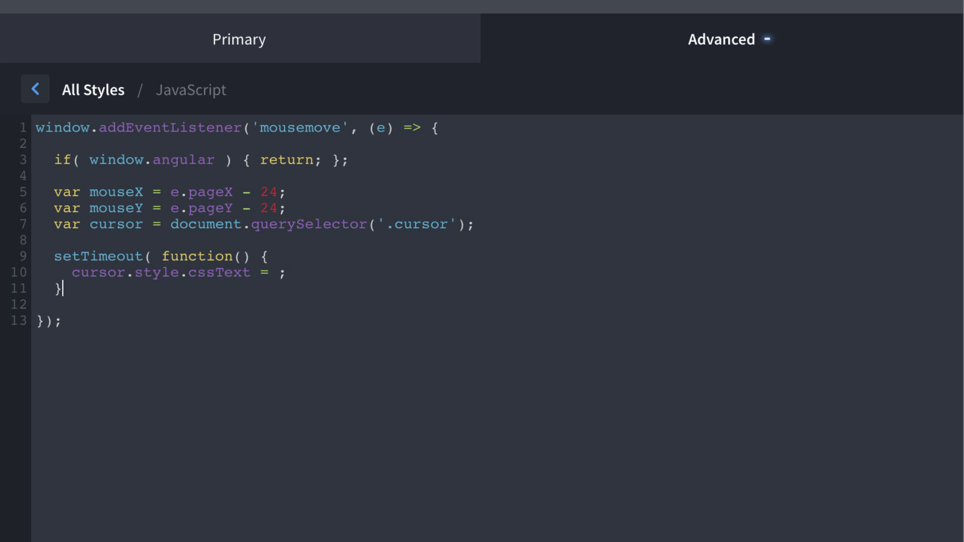
pyautogui.write(', 100')
pyautogui.write(');')
pyautogui.press('Right')
pyautogui.press('Right')
pyautogui.press('Right')
pyautogui.press('Right')
pyautogui.press('Right')
pyautogui.press('Right')
pyautogui.press('Right')
pyautogui.press('Right')
pyautogui.press('Right')
pyautogui.press('Right')
pyautogui.press('Right')
pyautogui.press('Right')
pyautogui.press('Right')
pyautogui.press('Right')
pyautogui.press('Right')
pyautogui.press('Right')
pyautogui.press('Right')
pyautogui.write('"transform:')
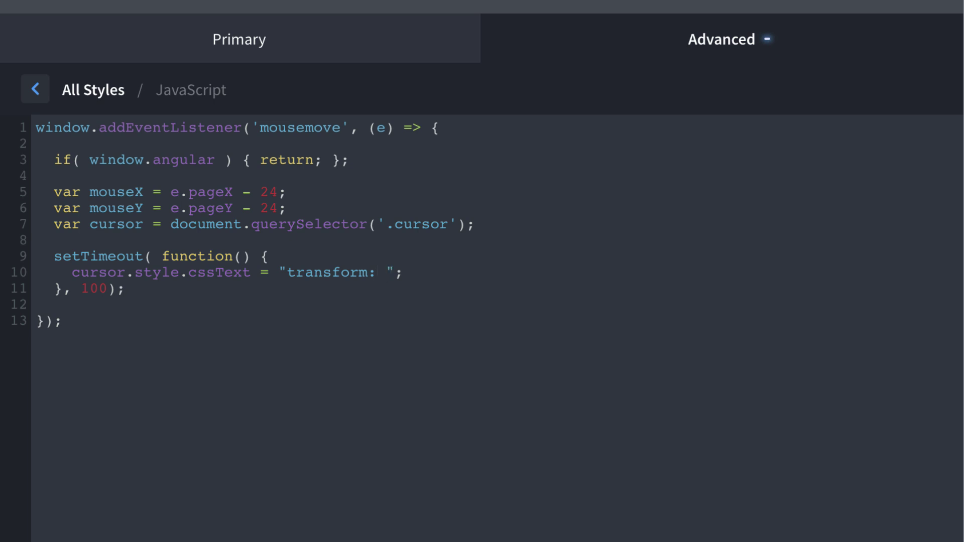
pyautogui.write('translate3D')
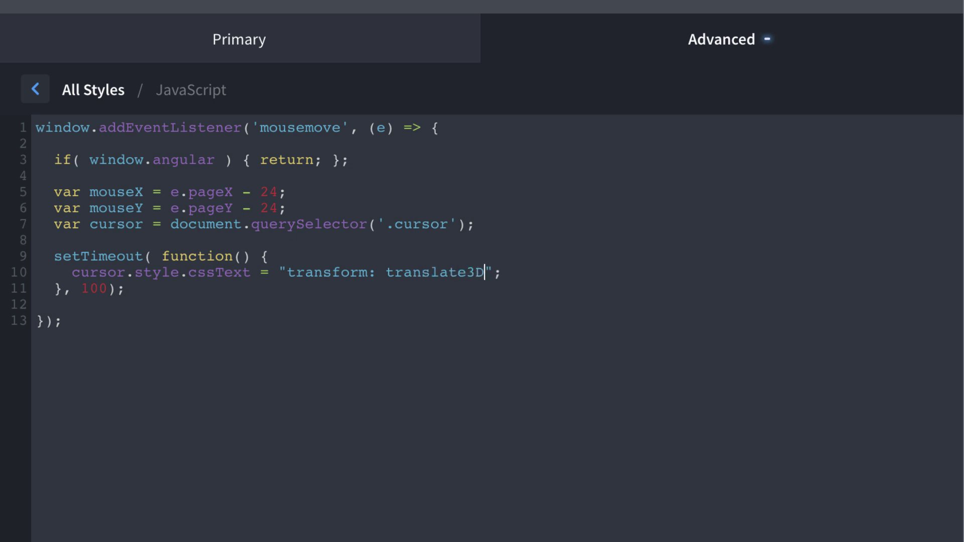
pyautogui.write('();')
# Fill the translate3D arguments with placeholder values 200px, 200px, 0.
pyautogui.press('Left')
pyautogui.press('Left')
pyautogui.write('200px, 200px,')
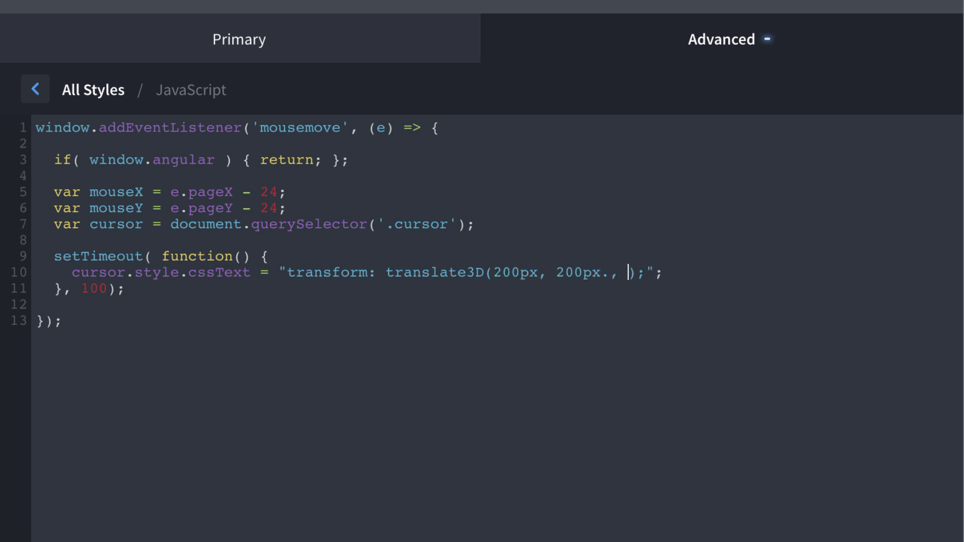
pyautogui.press('BackSpace')
pyautogui.press('BackSpace')
pyautogui.write(', 0')
# Replace both 200 placeholders with concatenated mouseX and mouseY variables.
pyautogui.moveTo(520, 274); pyautogui.dragTo(491, 277)
pyautogui.write('""')
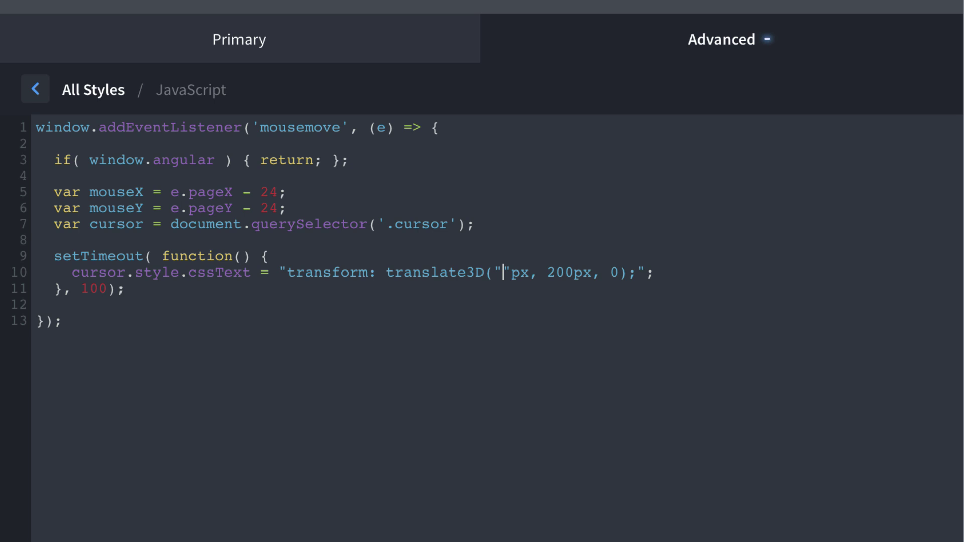
pyautogui.write(' + + ')
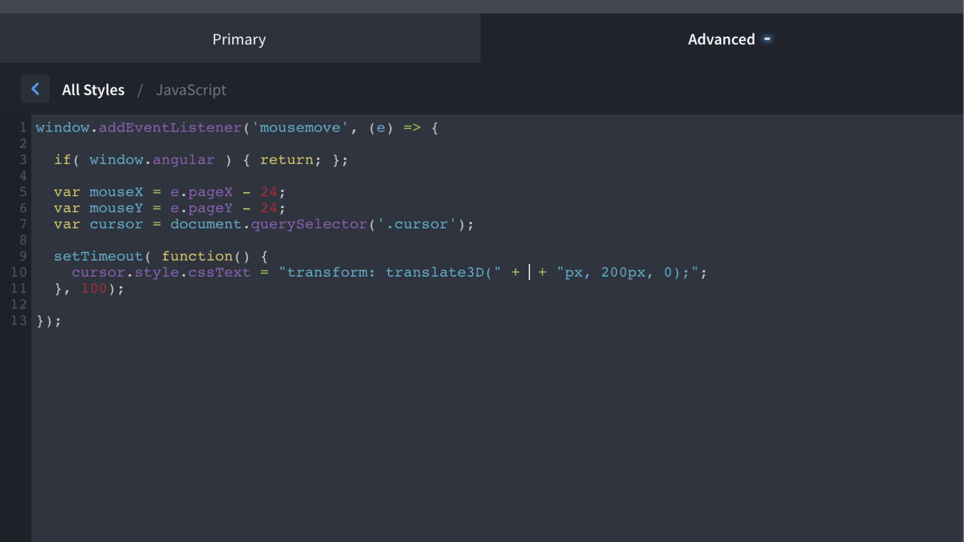
pyautogui.write(' mouseX')
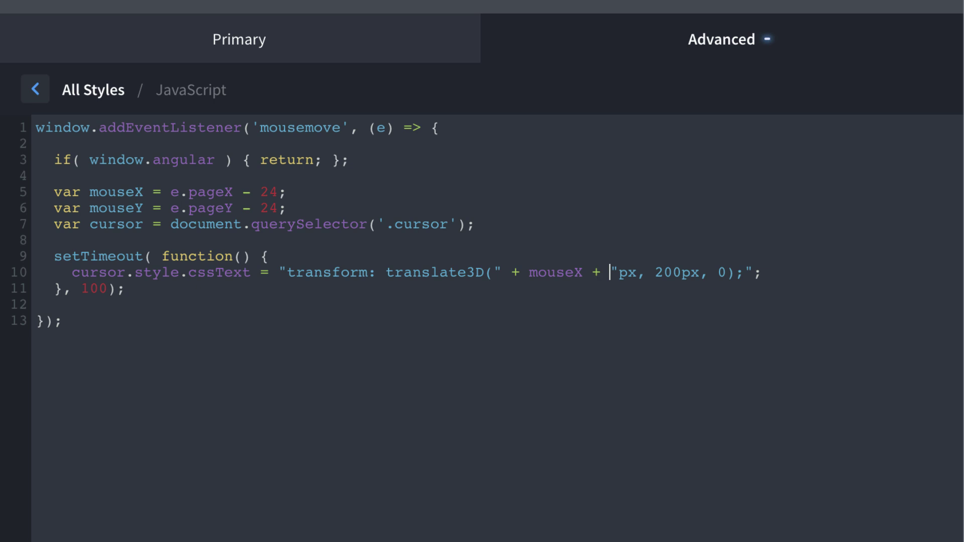
pyautogui.press('Right')
pyautogui.press('Right')
pyautogui.press('Right')
pyautogui.press('Right')
pyautogui.press('Right')
pyautogui.press('Right')
pyautogui.press('Right')
pyautogui.press('Right')
pyautogui.press('BackSpace')
pyautogui.press('BackSpace')
pyautogui.press('BackSpace')
pyautogui.write('""')
pyautogui.press('Left')
pyautogui.write('+ +')
pyautogui.click(691, 273)
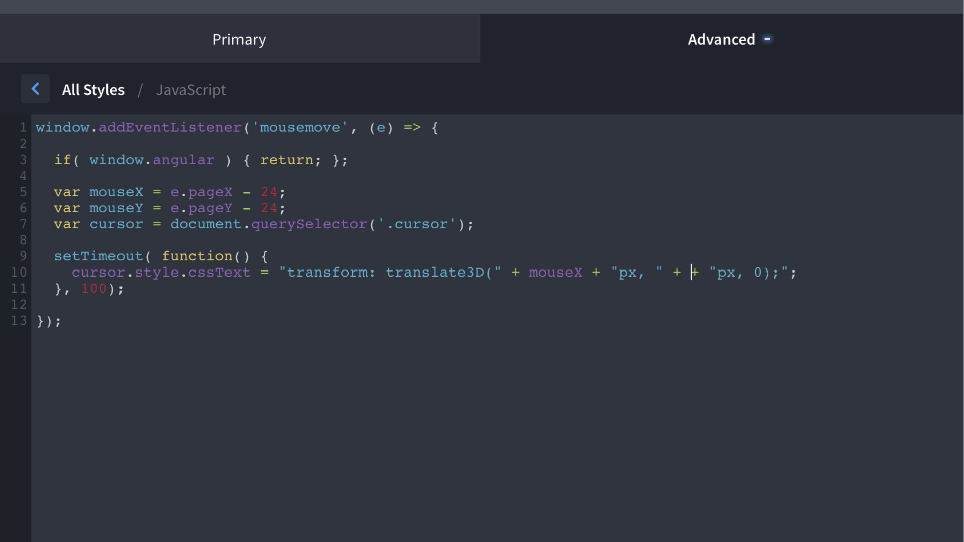
pyautogui.press('Left')
pyautogui.write('mouseY')
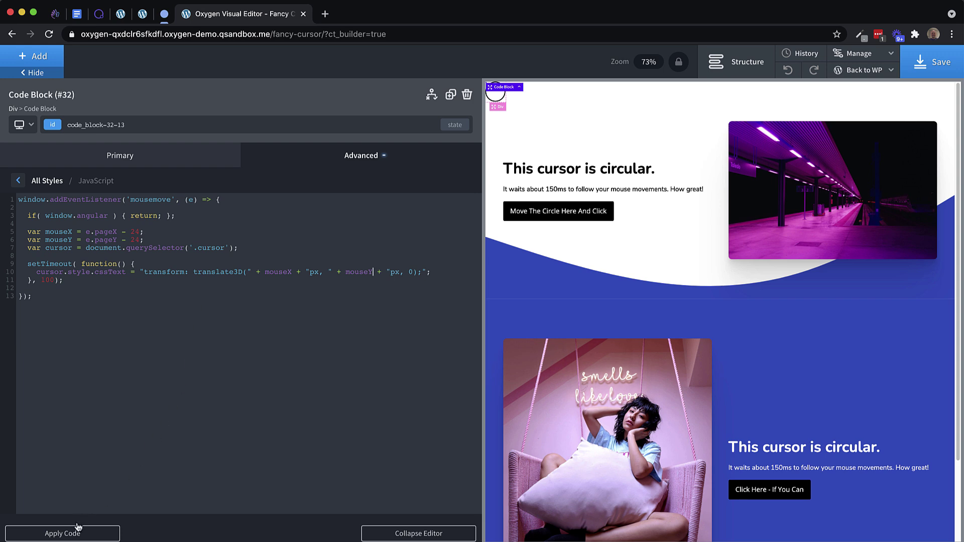
# Save the page and open the live Fancy Cursor page in a new tab.
pyautogui.click(934, 62)
pyautogui.moveTo(876, 73)
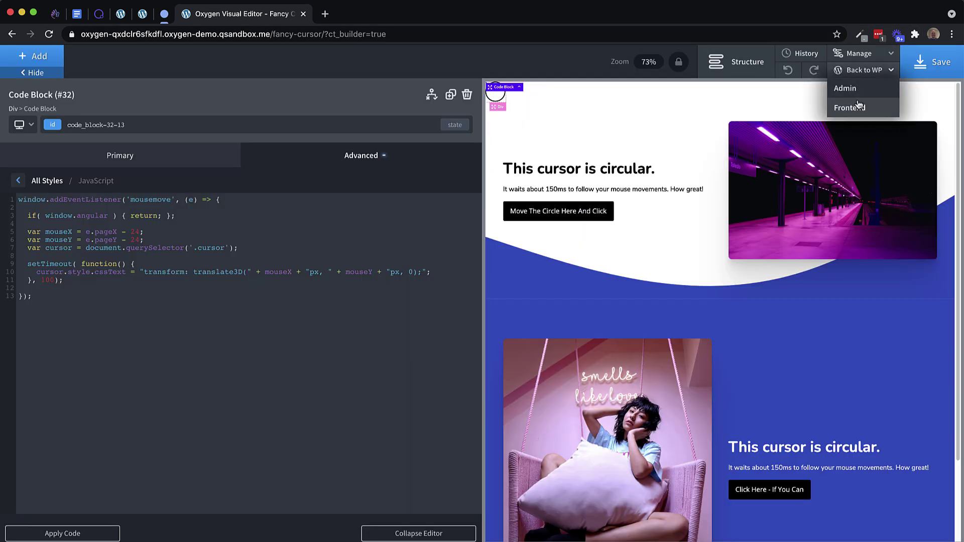
pyautogui.rightClick(831, 109)
pyautogui.click(770, 109)
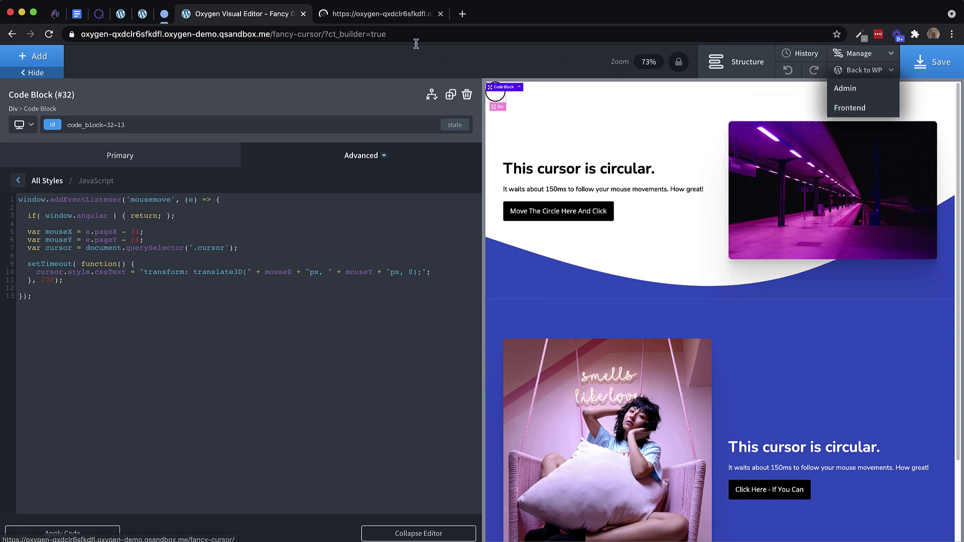
pyautogui.click(387, 13)
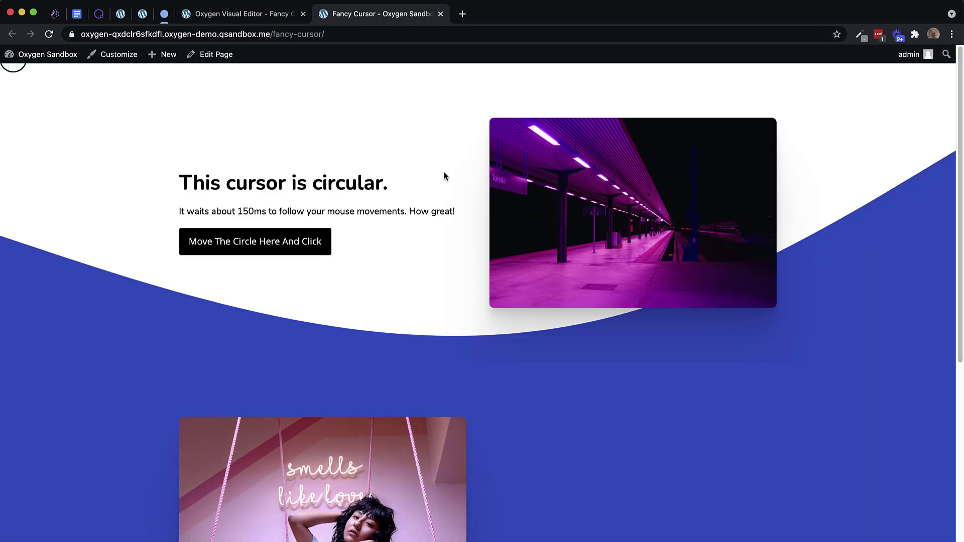
pyautogui.click(275, 17)
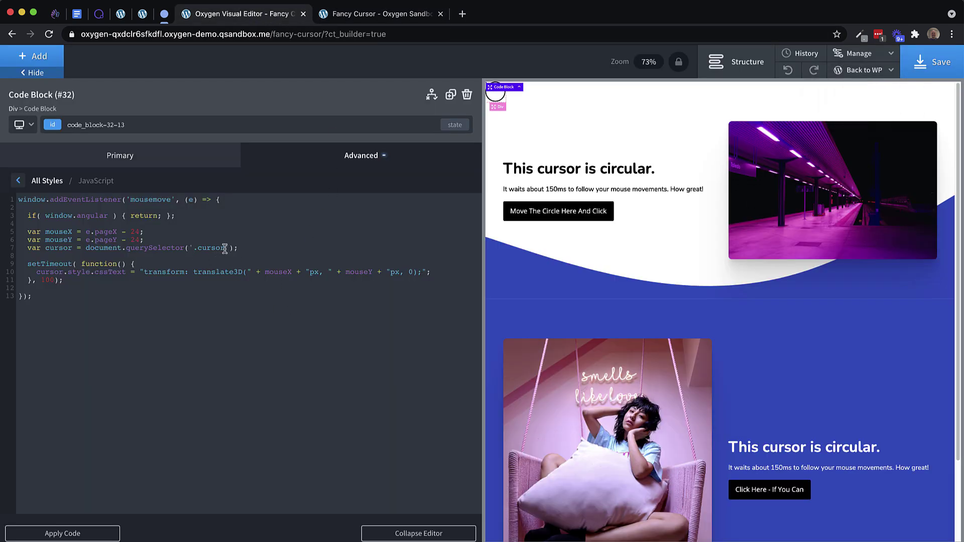
# Move Code Block (#32) out of Div (#30) in the structure tree.
pyautogui.moveTo(225, 248); pyautogui.dragTo(199, 250)
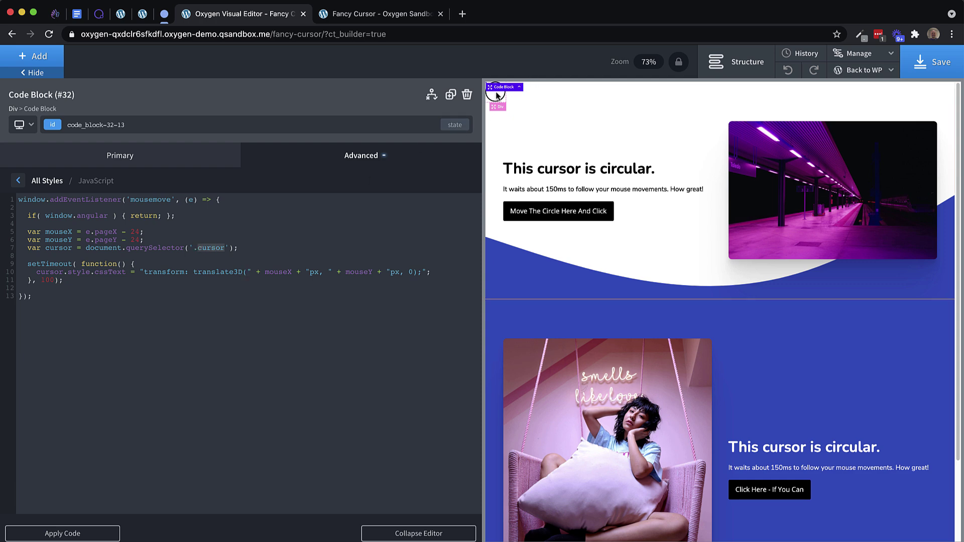
pyautogui.click(738, 62)
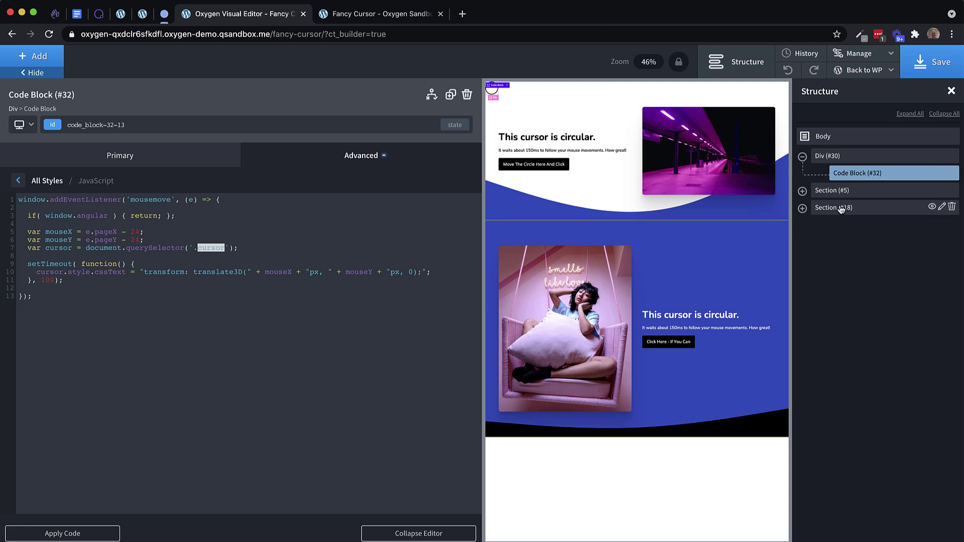
pyautogui.click(840, 159)
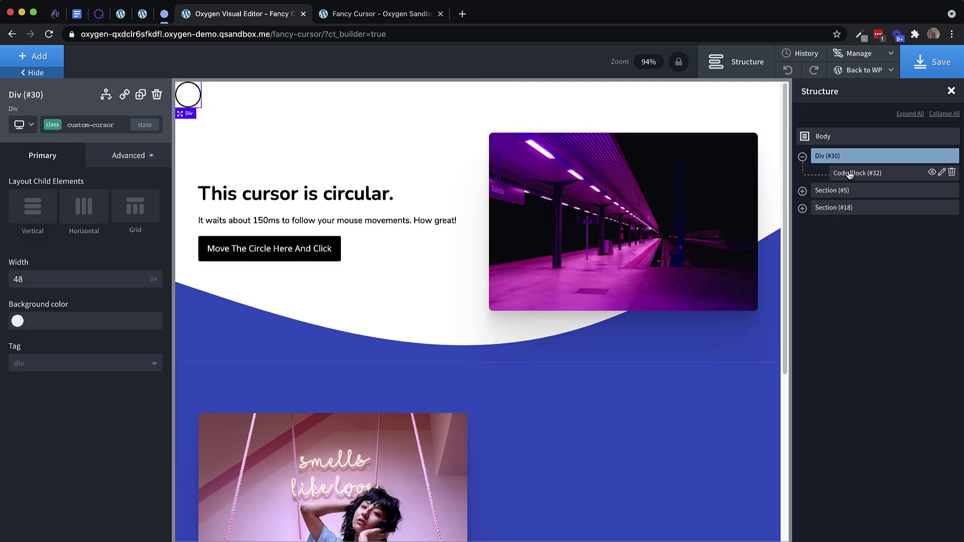
pyautogui.moveTo(851, 174); pyautogui.dragTo(847, 159)
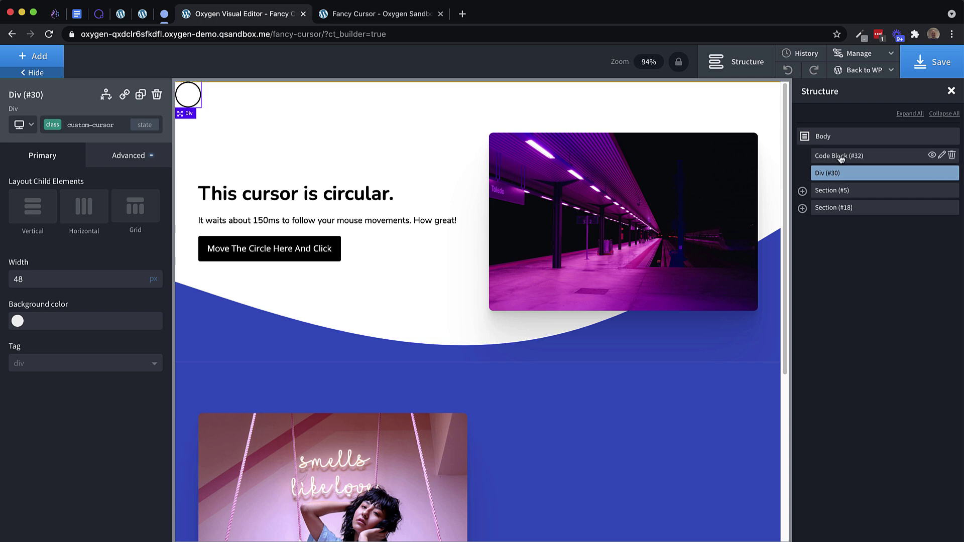
pyautogui.click(838, 160)
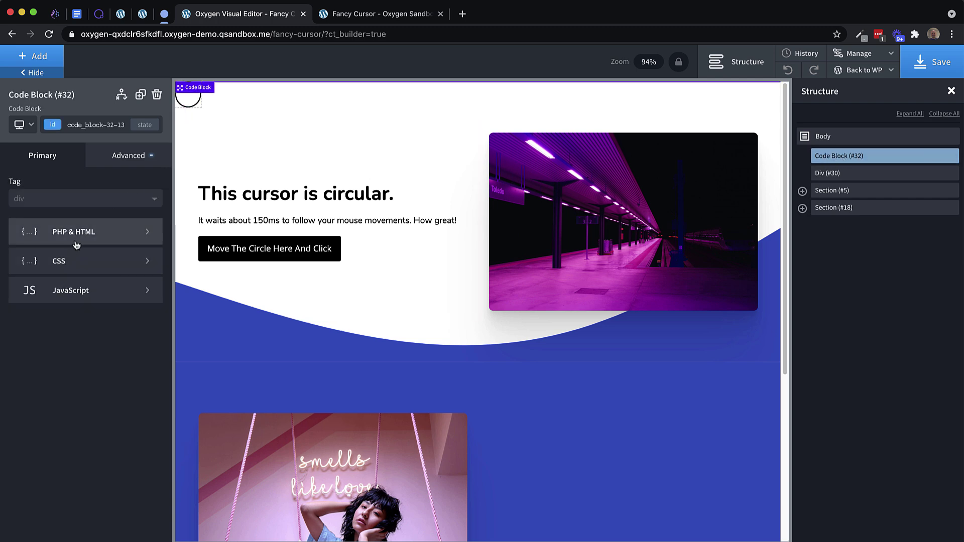
# Change the script's querySelector from '.cursor' to '.custom-cursor'.
pyautogui.click(83, 293)
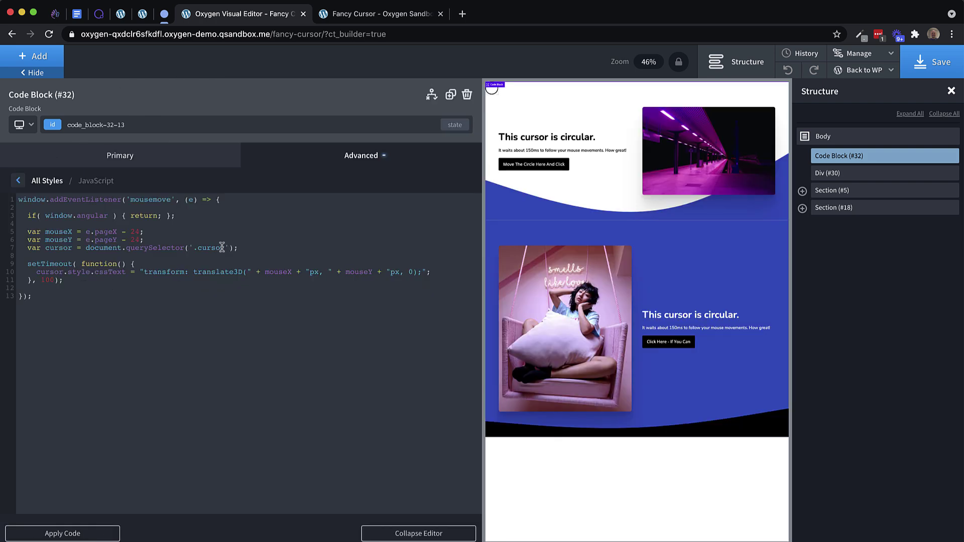
pyautogui.moveTo(224, 248); pyautogui.dragTo(197, 251)
pyautogui.write('.custom-cursor')
# Save the corrected script and reload the live Fancy Cursor page to test the circle.
pyautogui.click(940, 68)
pyautogui.click(351, 15)
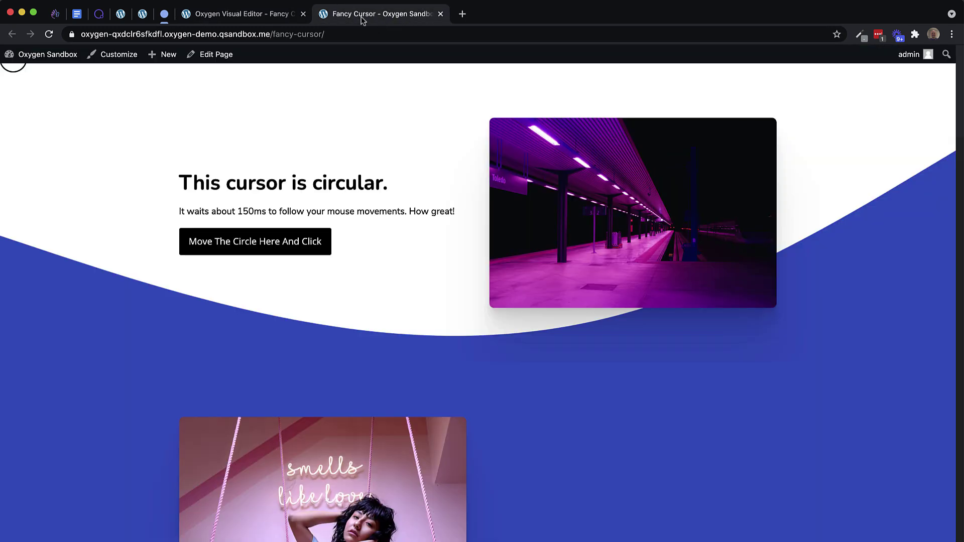
pyautogui.click(48, 34)
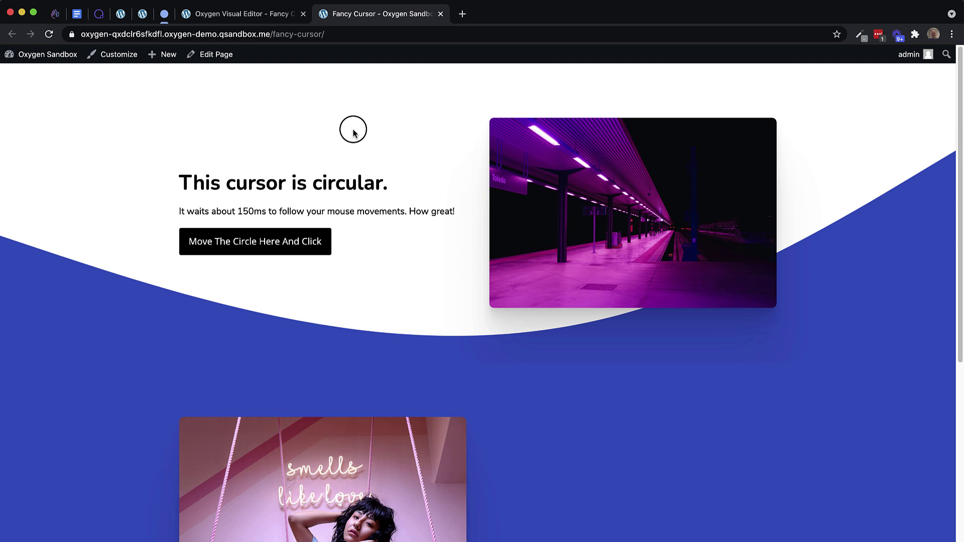
pyautogui.click(272, 18)
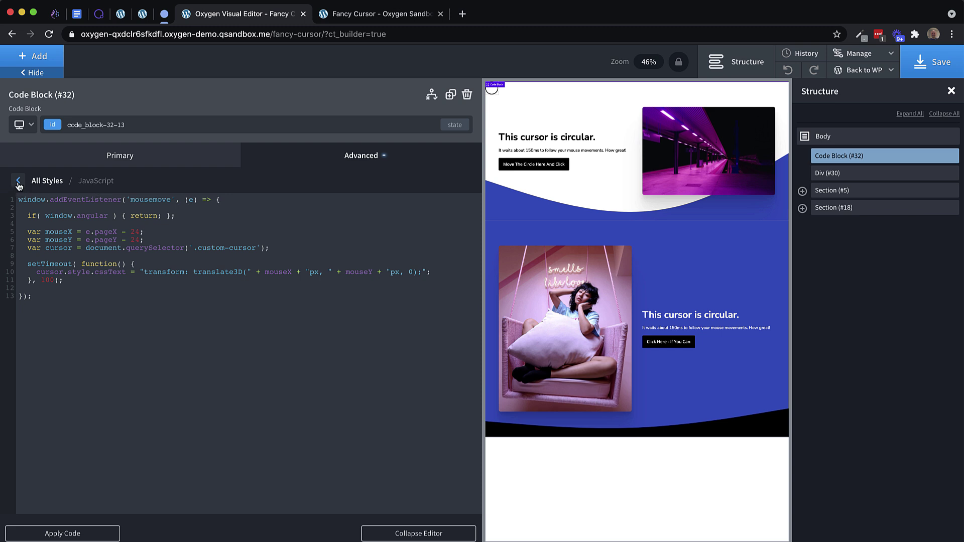
# Set Div (#30)'s Z-index to 1000 under Advanced > Layout and save.
pyautogui.click(841, 174)
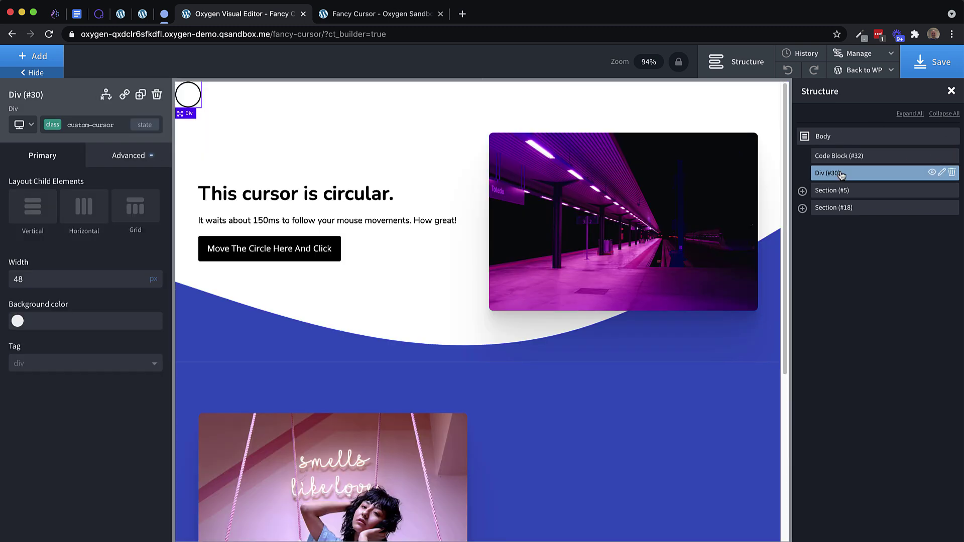
pyautogui.click(107, 165)
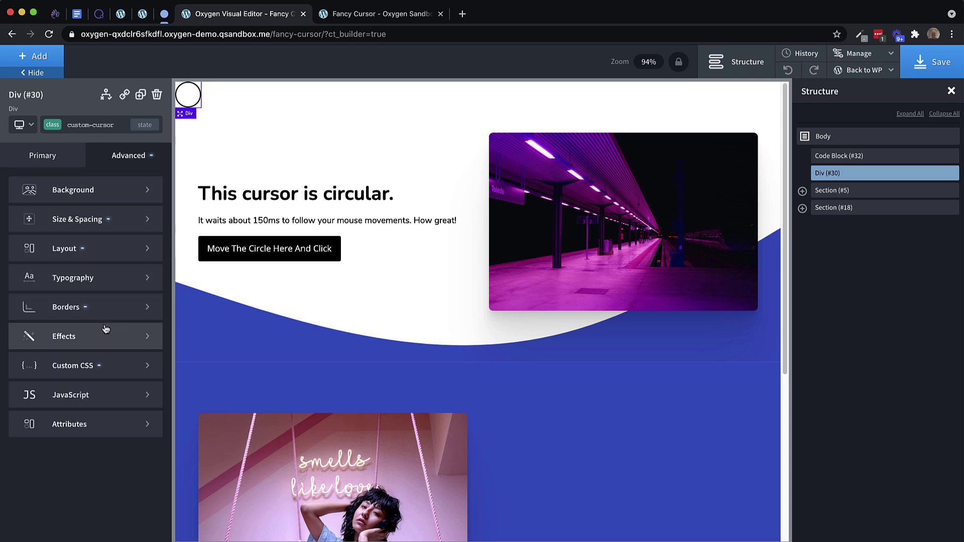
pyautogui.click(101, 248)
pyautogui.scroll(-2, 86, 360)
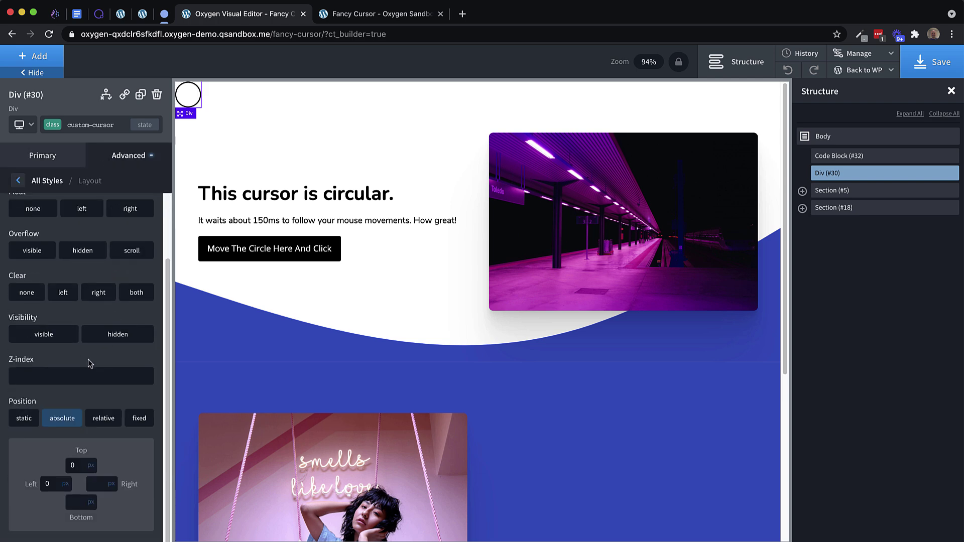
pyautogui.click(64, 377)
pyautogui.write('1000')
pyautogui.click(938, 70)
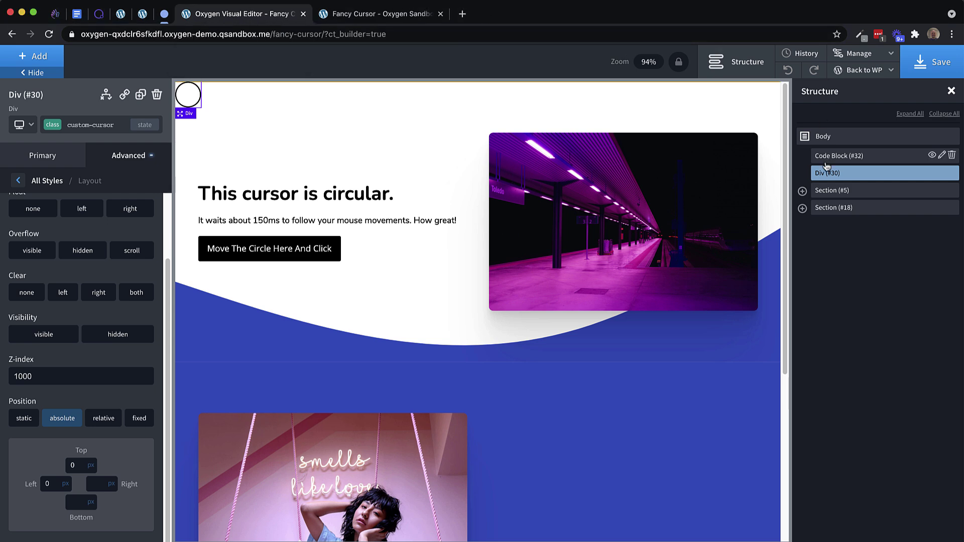
# In Code Block (#32)'s CSS, add html { cursor: none; } to hide the system cursor.
pyautogui.click(841, 156)
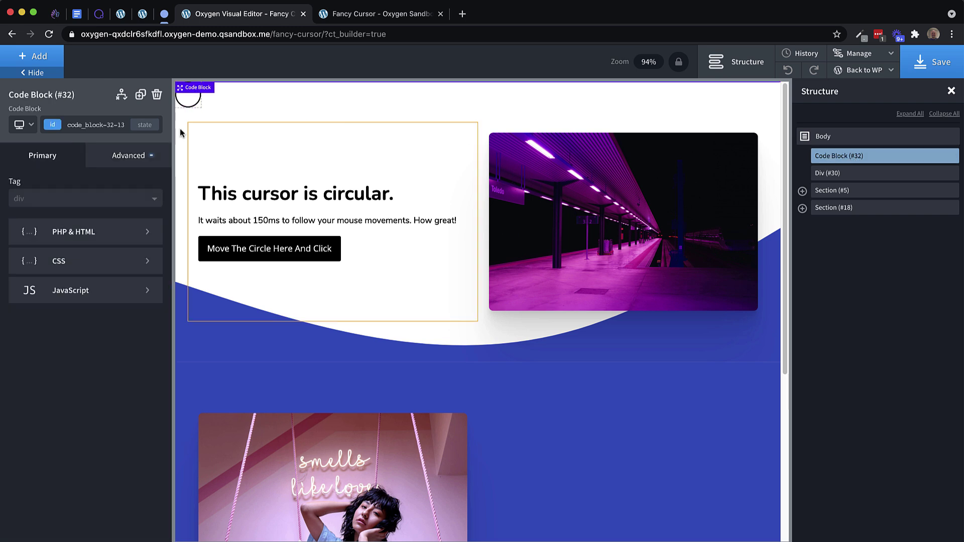
pyautogui.click(75, 263)
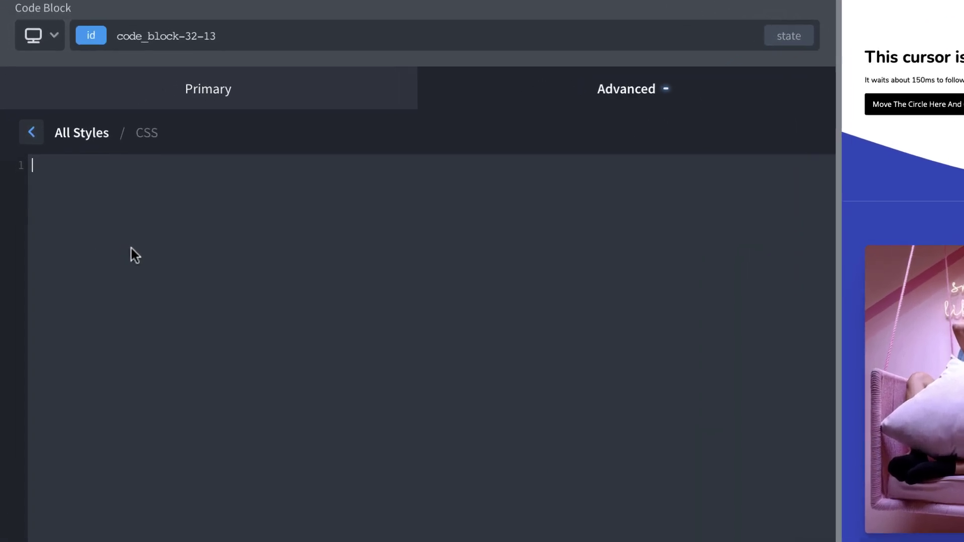
pyautogui.write('html {')
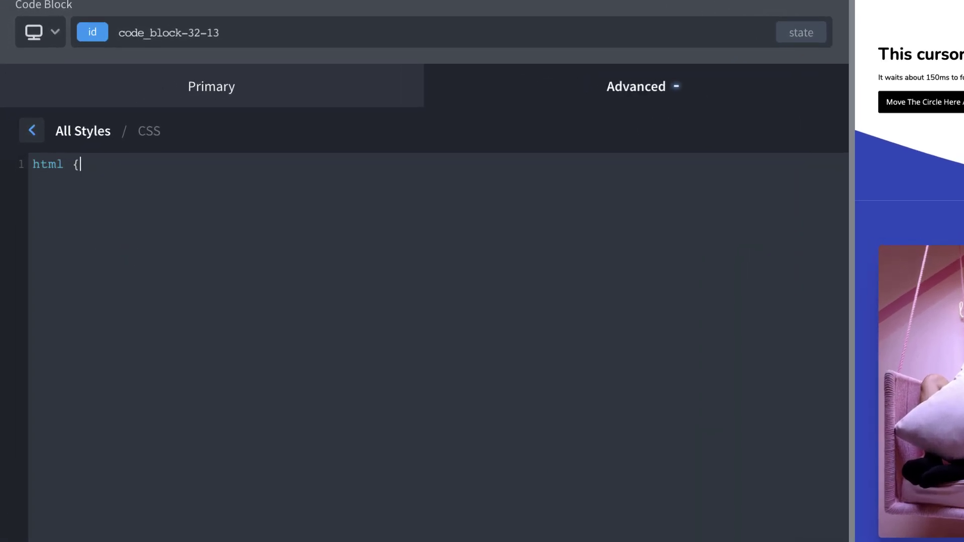
pyautogui.press('Return')
pyautogui.write('}')
pyautogui.write('cu')
pyautogui.press('BackSpace')
pyautogui.write('ursor: none;')
pyautogui.press('Return')
pyautogui.press('Return')
# Add a body.ng-scope .custom-cursor rule with display: none.
pyautogui.write('body')
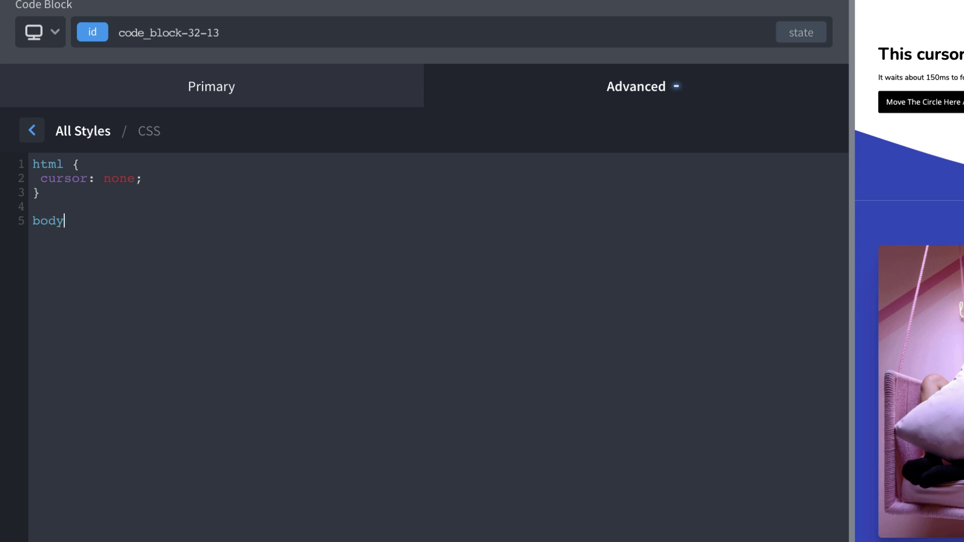
pyautogui.write('.ng-scope .custom-cursor {')
pyautogui.press('Return')
pyautogui.press('Return')
pyautogui.write('}')
pyautogui.press('Up')
pyautogui.write('display: none;')
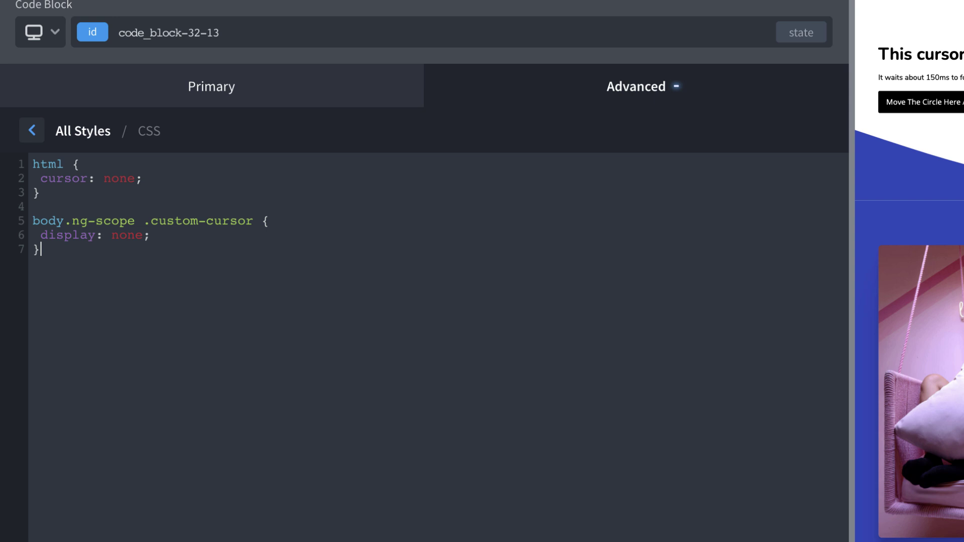
# Add a .custom-cursor rule with pointer-events: none.
pyautogui.press('Return')
pyautogui.press('Return')
pyautogui.write('custom-cursor {')
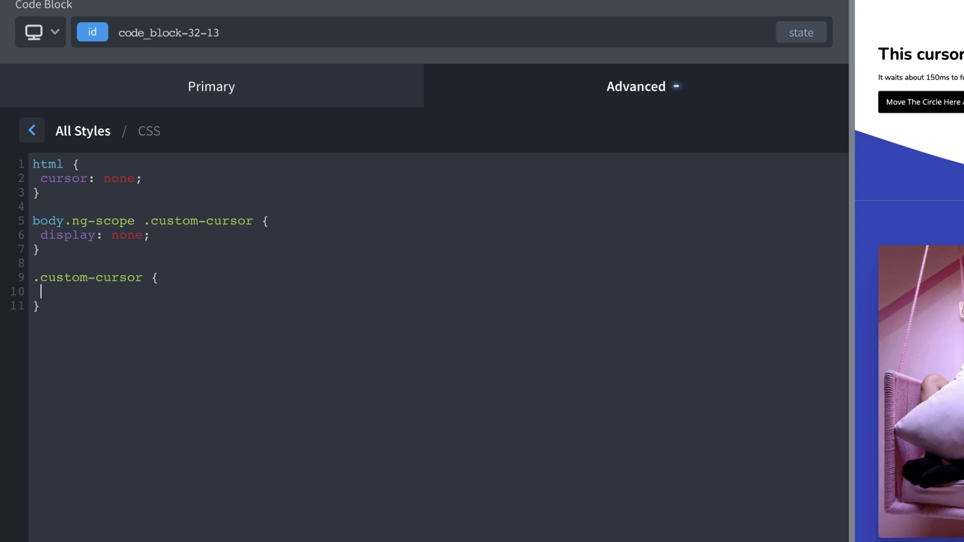
pyautogui.write('pointer-events: none;')
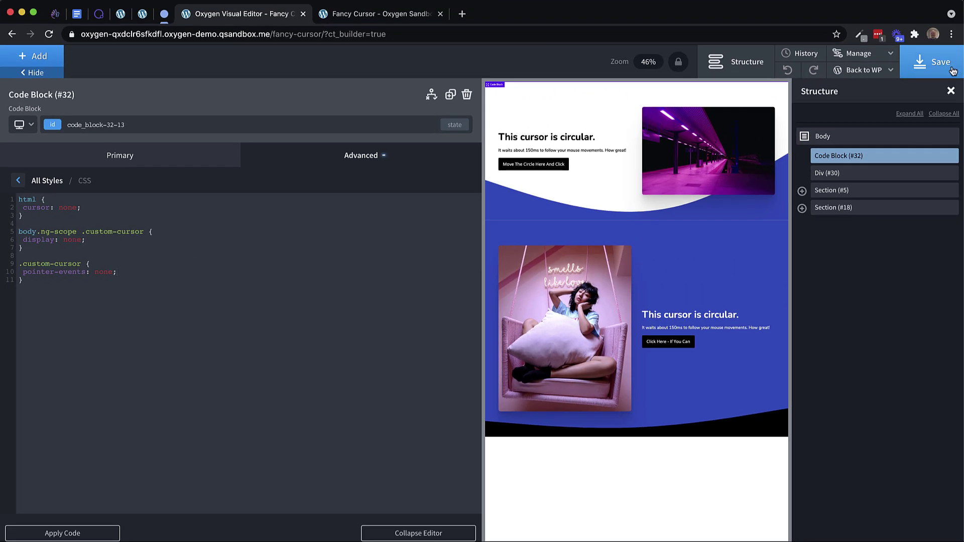
# Save the CSS, reload the live Fancy Cursor page, and scroll through it testing the cursor.
pyautogui.click(952, 70)
pyautogui.click(378, 18)
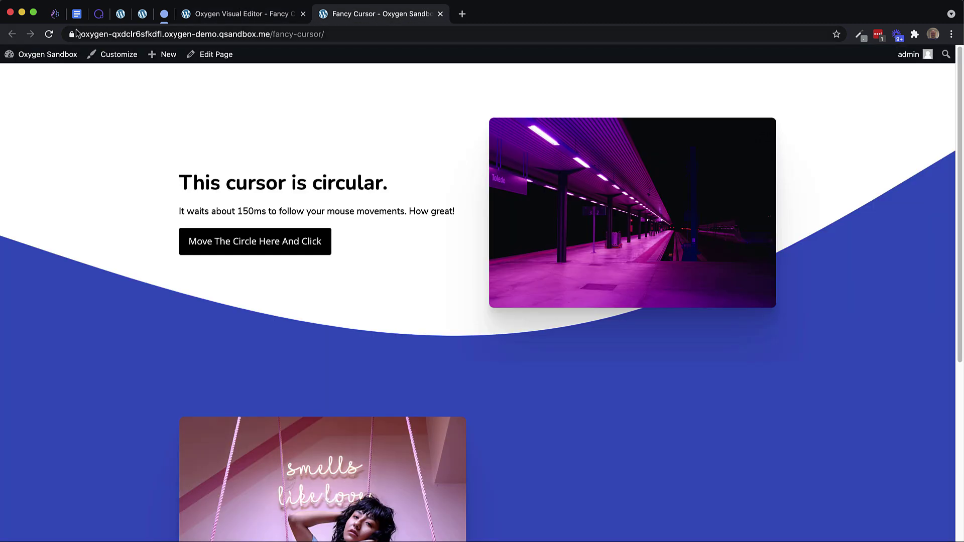
pyautogui.click(48, 33)
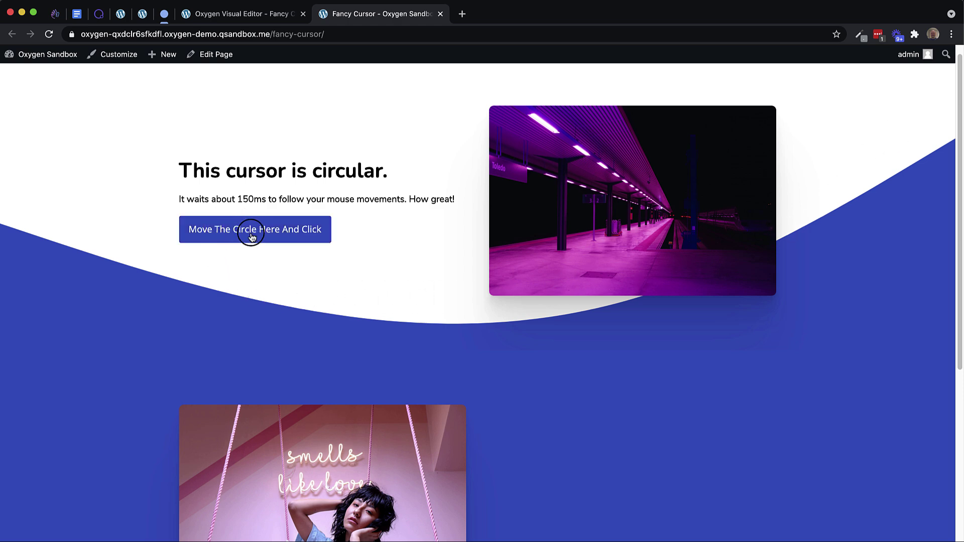
pyautogui.scroll(-5, 502, 246)
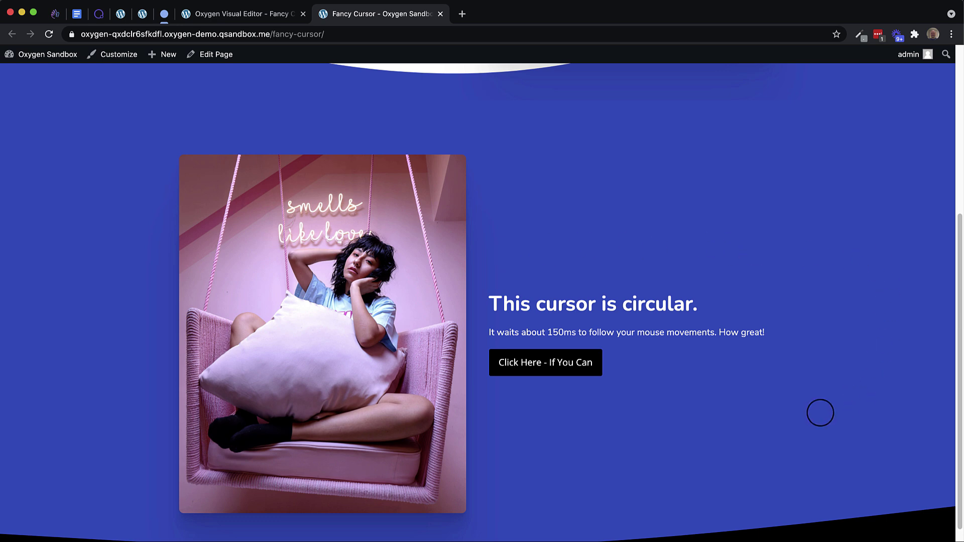
pyautogui.scroll(3, 635, 278)
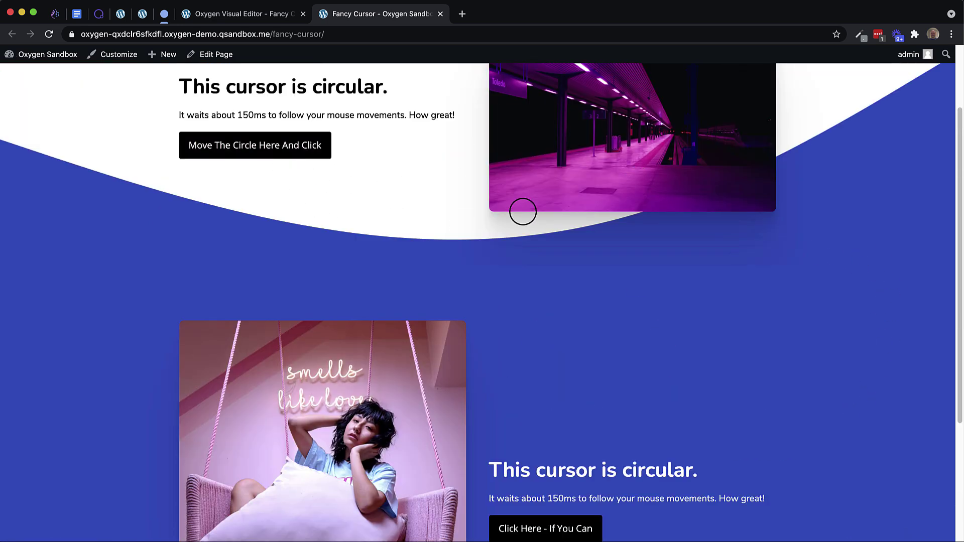
pyautogui.scroll(2, 530, 206)
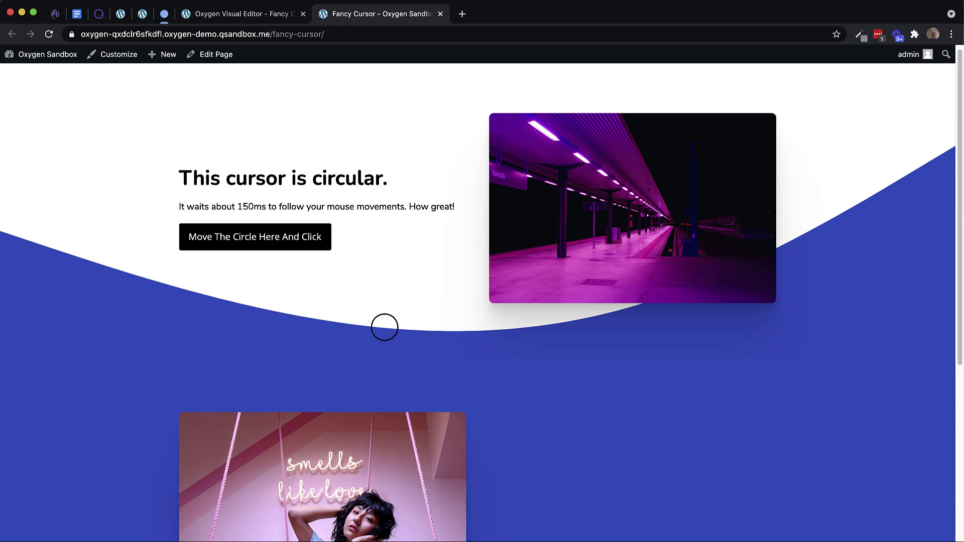
# Set giphy-1.gif from the media library as Div (#30)'s background image.
pyautogui.click(263, 20)
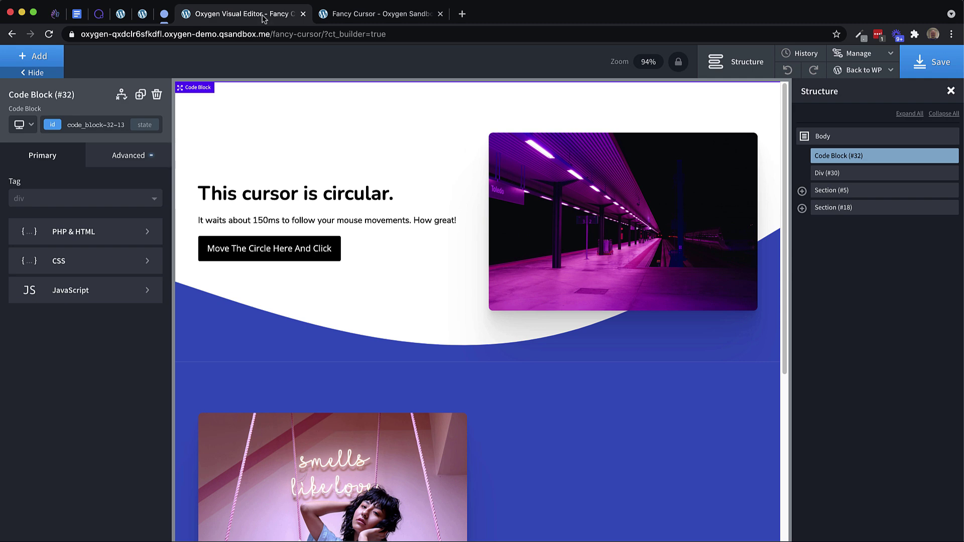
pyautogui.click(876, 174)
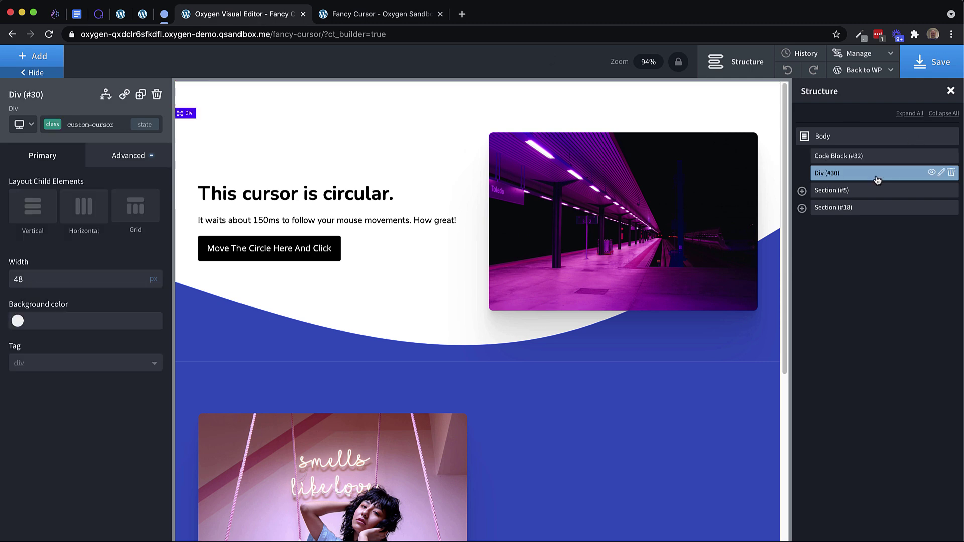
pyautogui.click(131, 160)
pyautogui.click(125, 189)
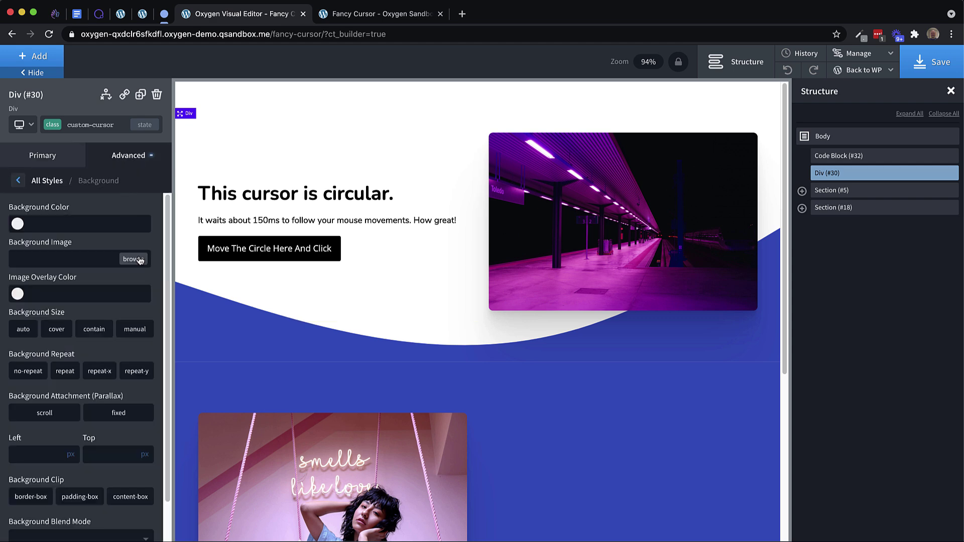
pyautogui.click(138, 260)
pyautogui.click(58, 209)
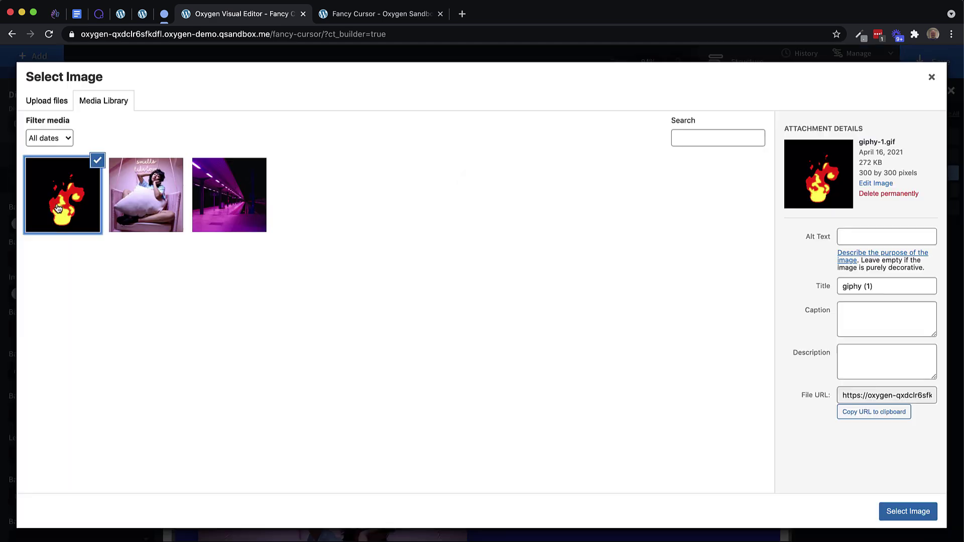
pyautogui.click(919, 513)
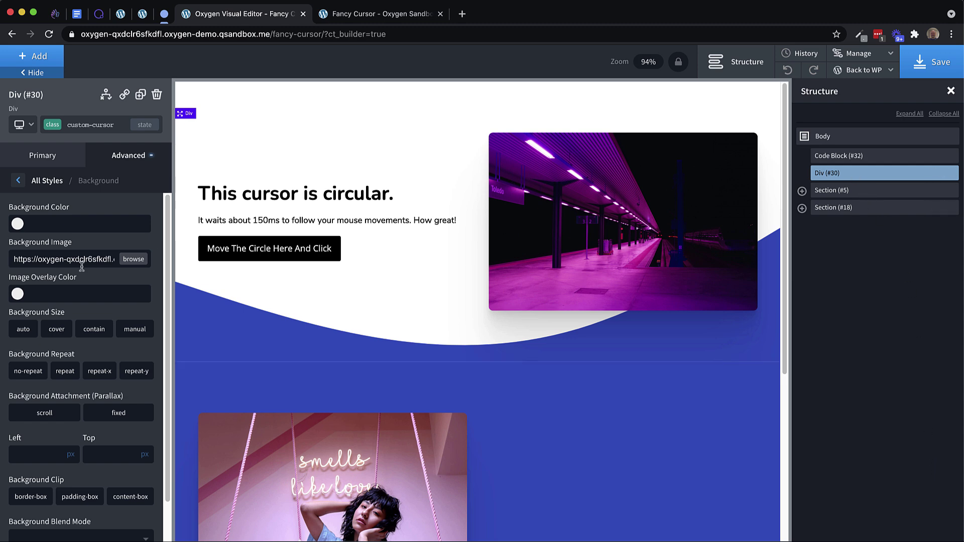
# Set the background size to contain and repeat to no-repeat, then save.
pyautogui.click(101, 332)
pyautogui.click(31, 374)
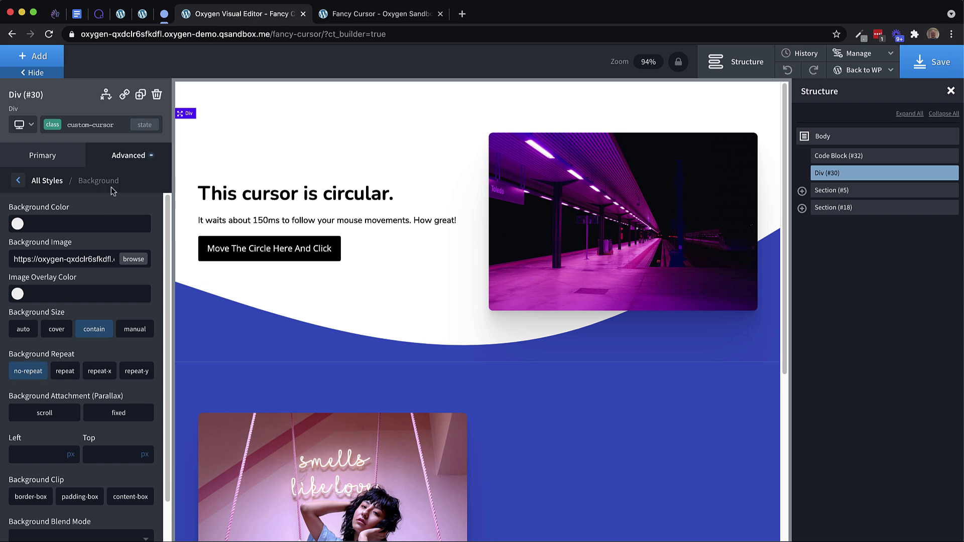
pyautogui.click(122, 161)
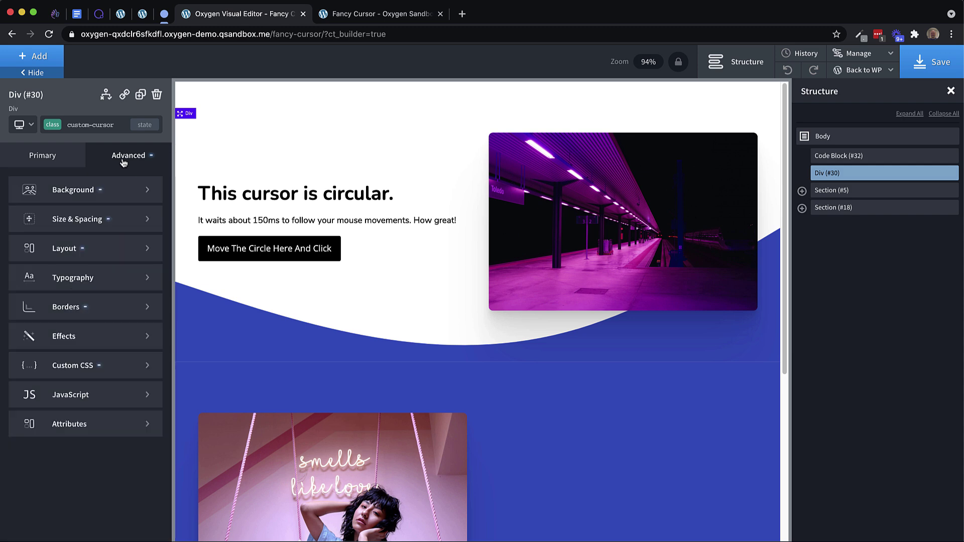
pyautogui.click(101, 307)
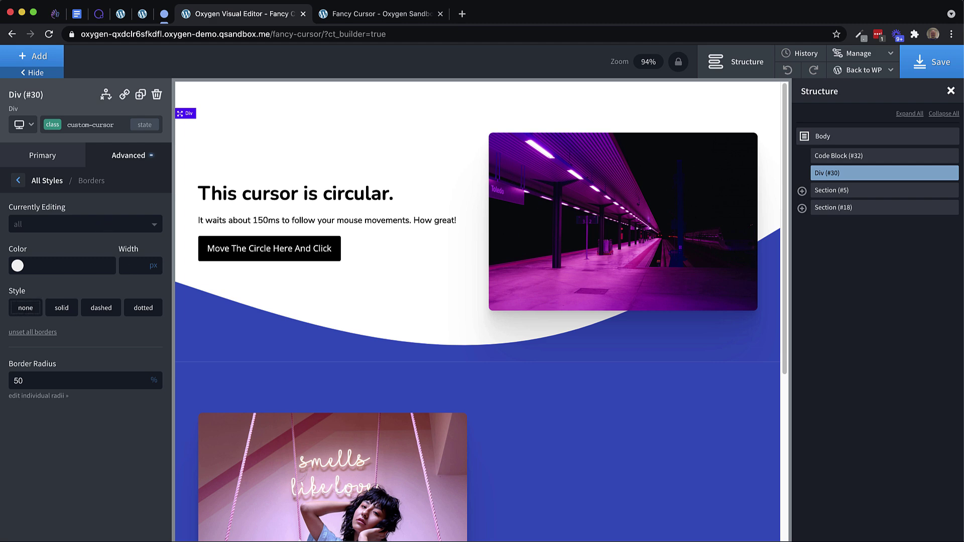
pyautogui.click(935, 64)
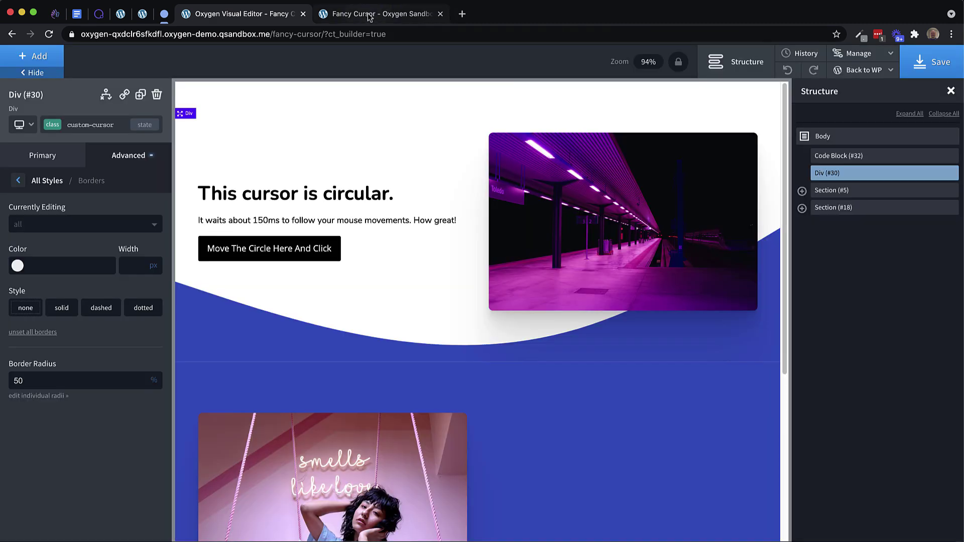
# View the live Fancy Cursor page to see the flame GIF cursor.
pyautogui.click(369, 15)
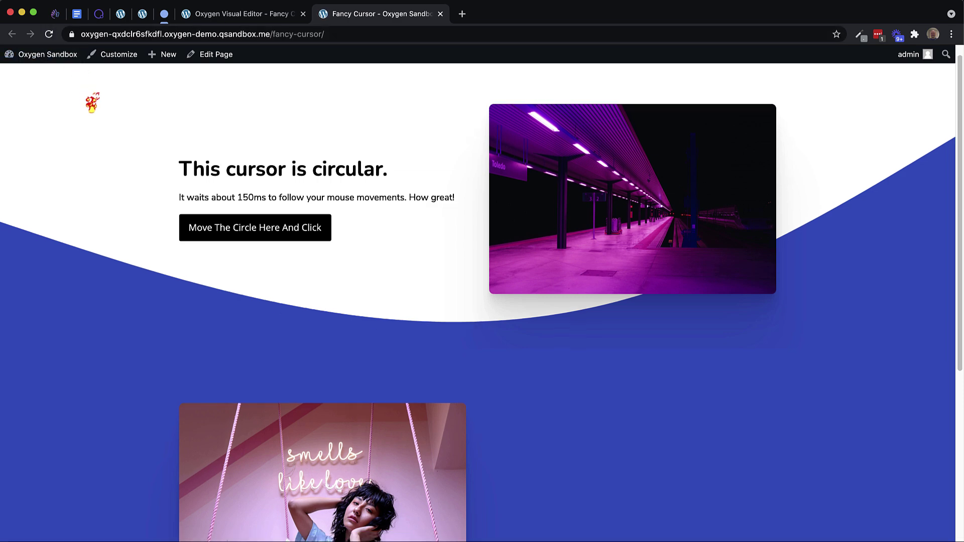